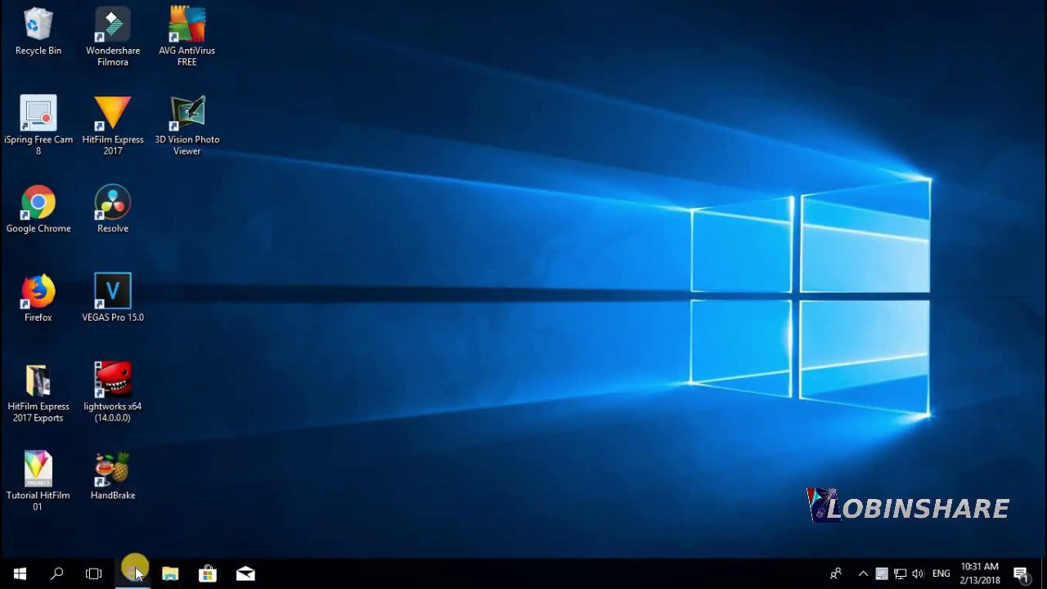
# Switch to the Edge browser and open the full VEGAS Pro tutorial playlist link in the YouTube video's description.
pyautogui.click(135, 568)
pyautogui.click(245, 500)
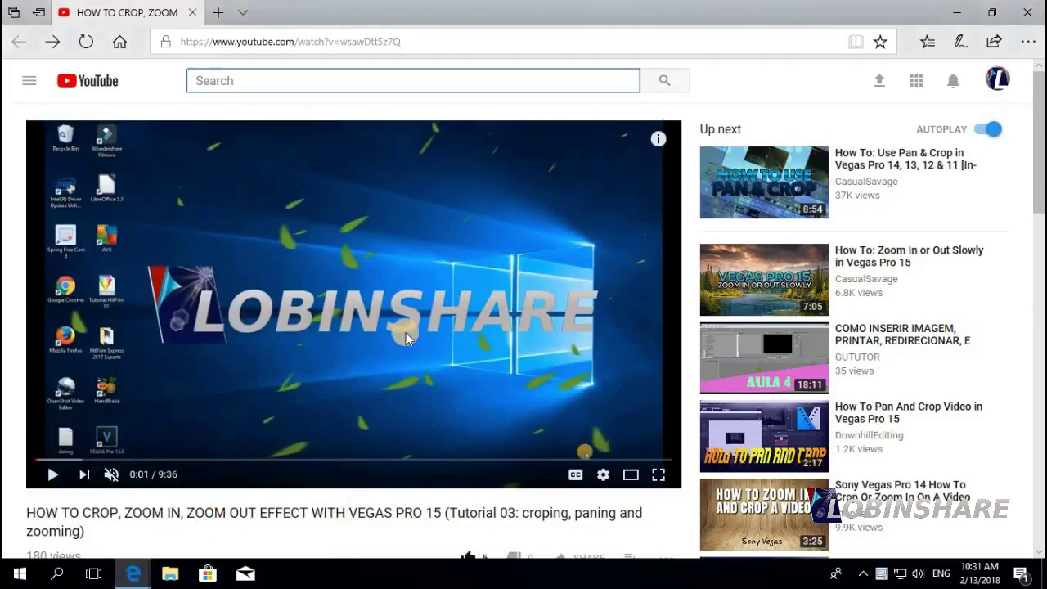
pyautogui.scroll(-4, 406, 332)
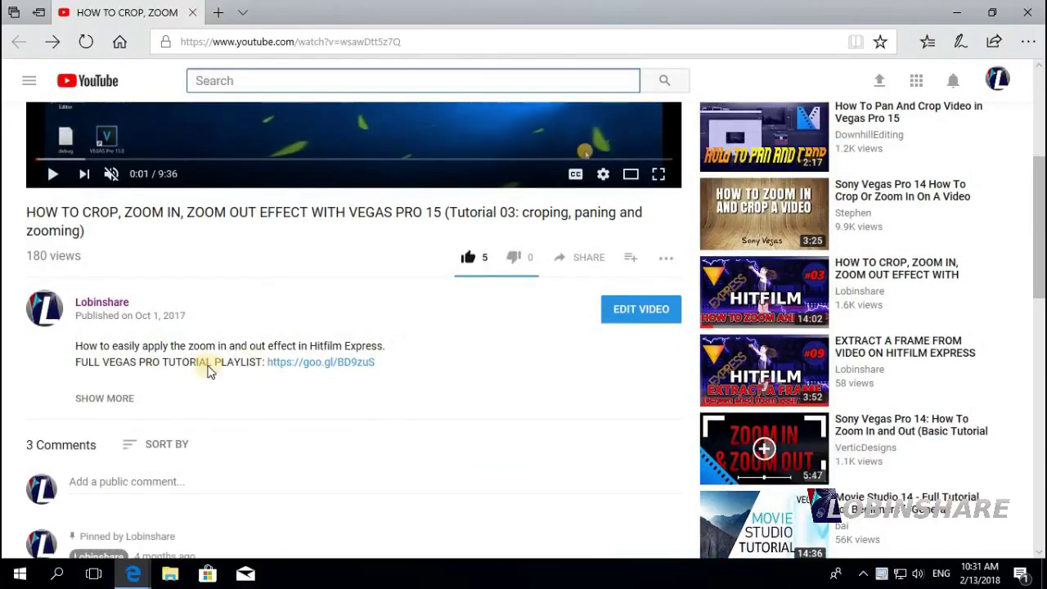
pyautogui.click(303, 362)
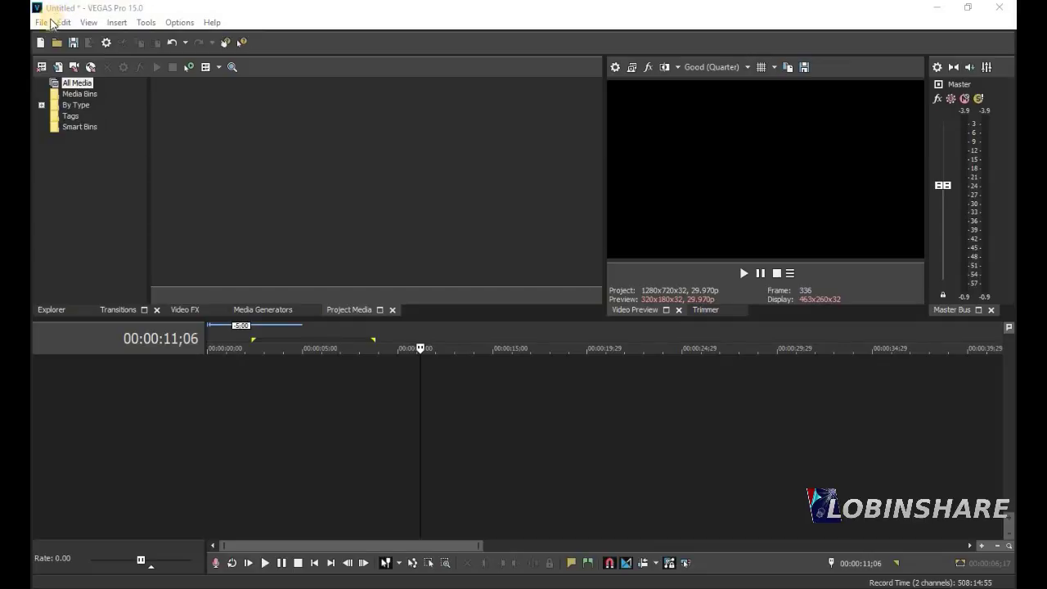
# Import the "How to Keep your Room CLEAN! Habits for a Clean Room 2017" video from the Videos folder into VEGAS Pro.
pyautogui.click(41, 22)
pyautogui.moveTo(325, 171)
pyautogui.click(447, 166)
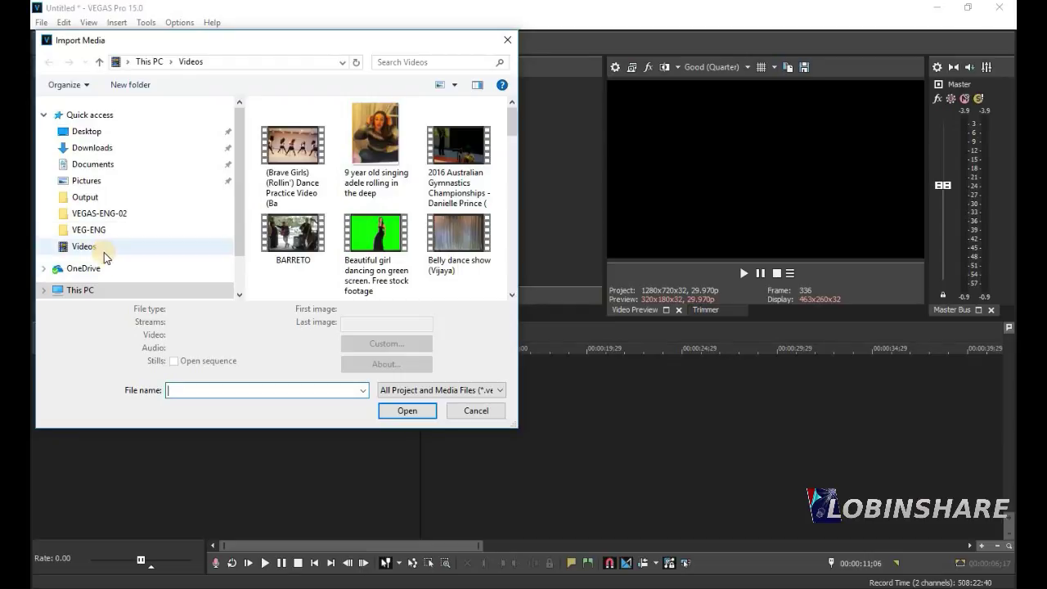
pyautogui.click(104, 252)
pyautogui.moveTo(510, 125); pyautogui.dragTo(511, 182)
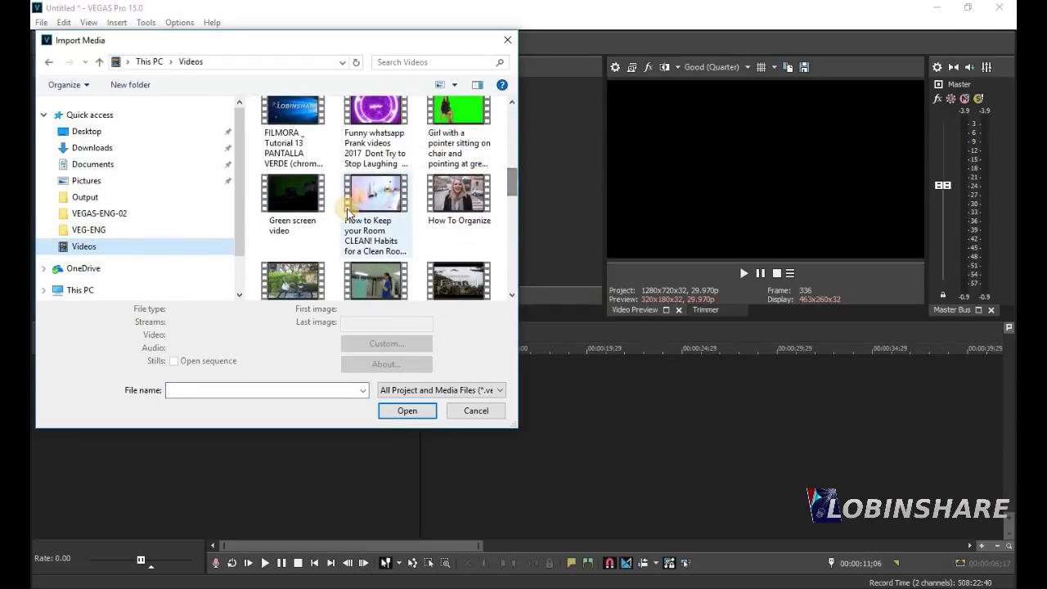
pyautogui.click(347, 213)
pyautogui.click(416, 425)
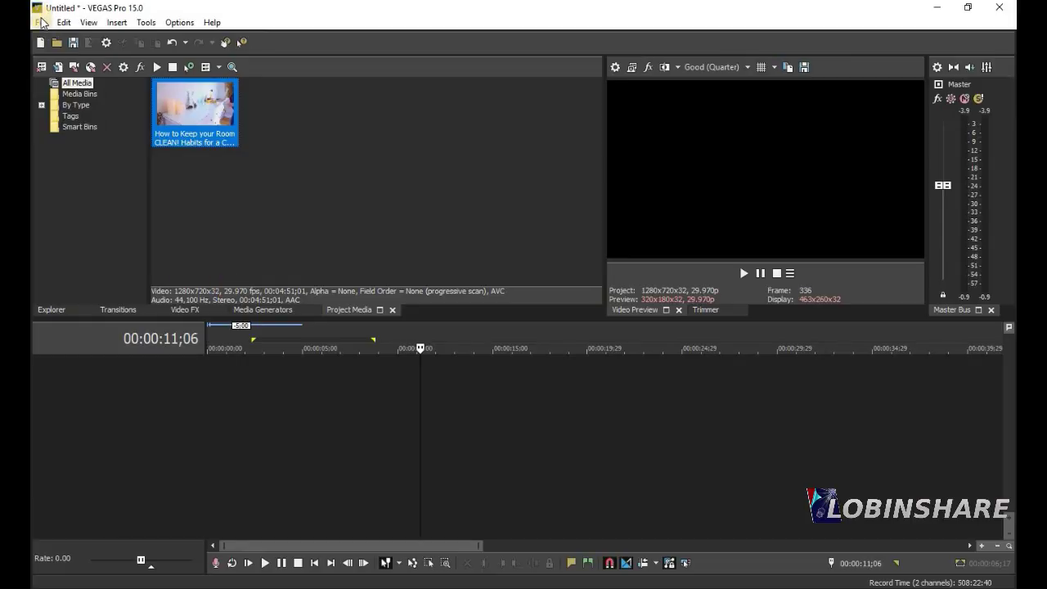
# Import the girl-doing-fitness-exercise-1 image from the Pictures folder into the project media.
pyautogui.click(40, 22)
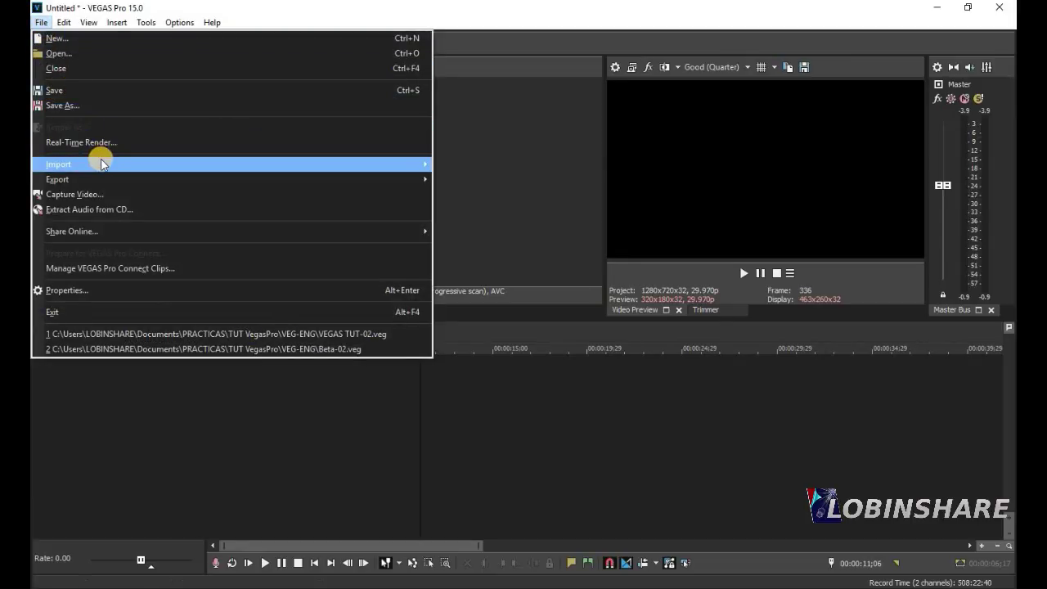
pyautogui.moveTo(102, 164)
pyautogui.click(510, 161)
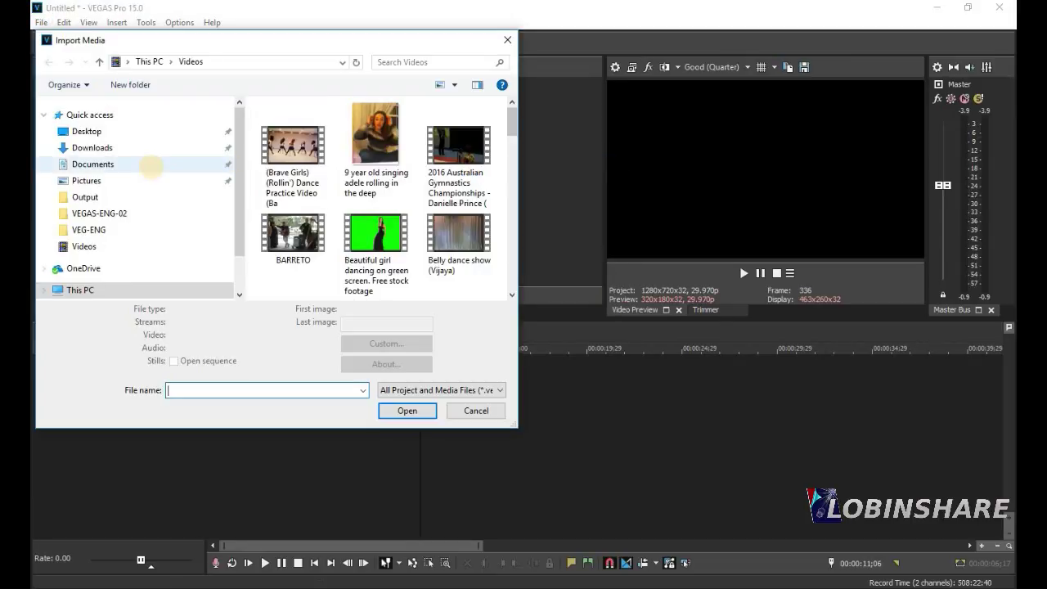
pyautogui.click(133, 180)
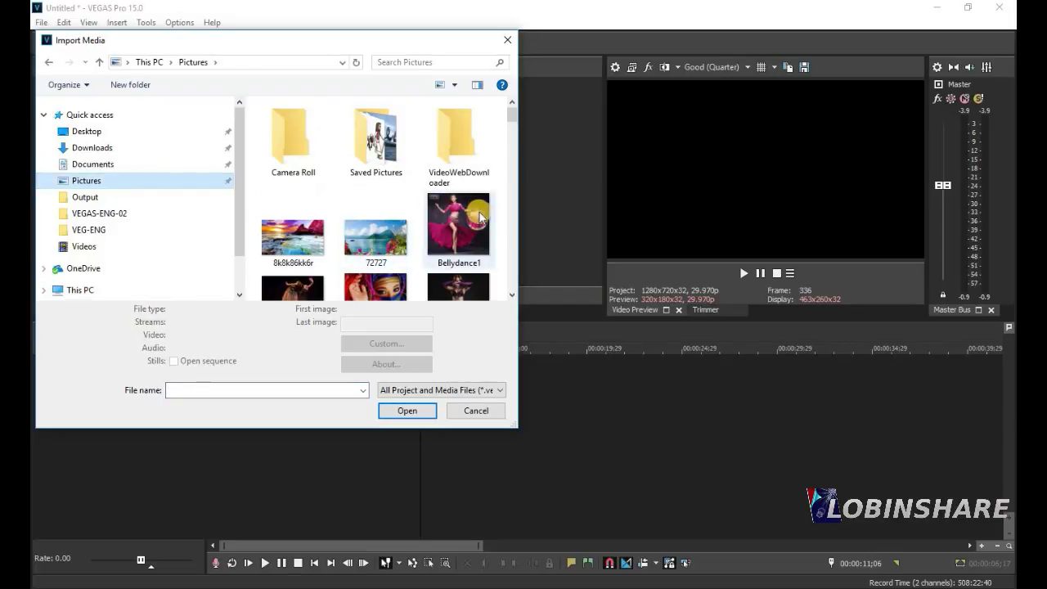
pyautogui.scroll(-5, 513, 222)
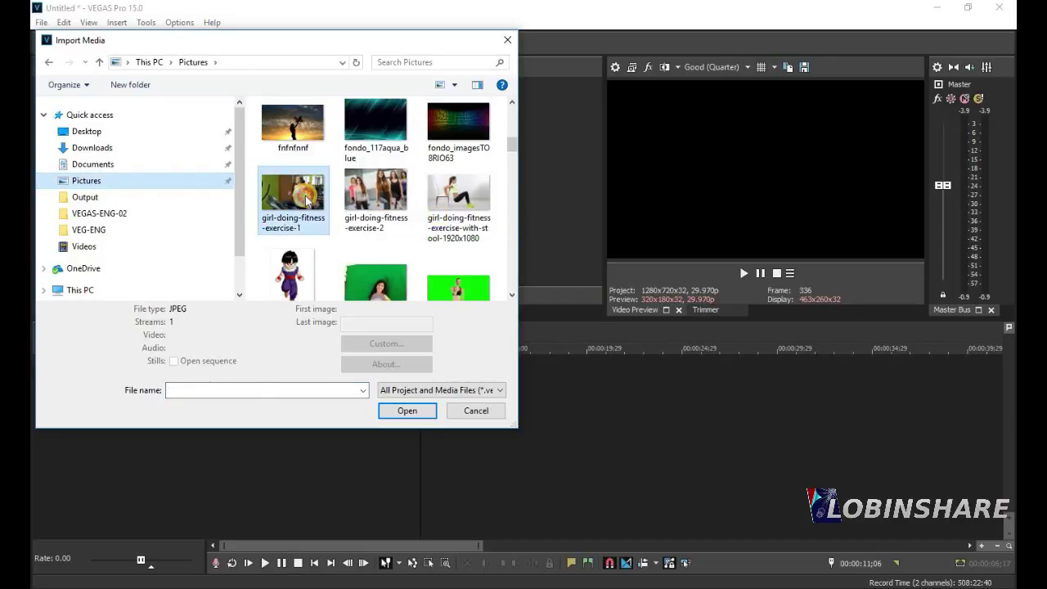
pyautogui.click(293, 197)
pyautogui.click(404, 412)
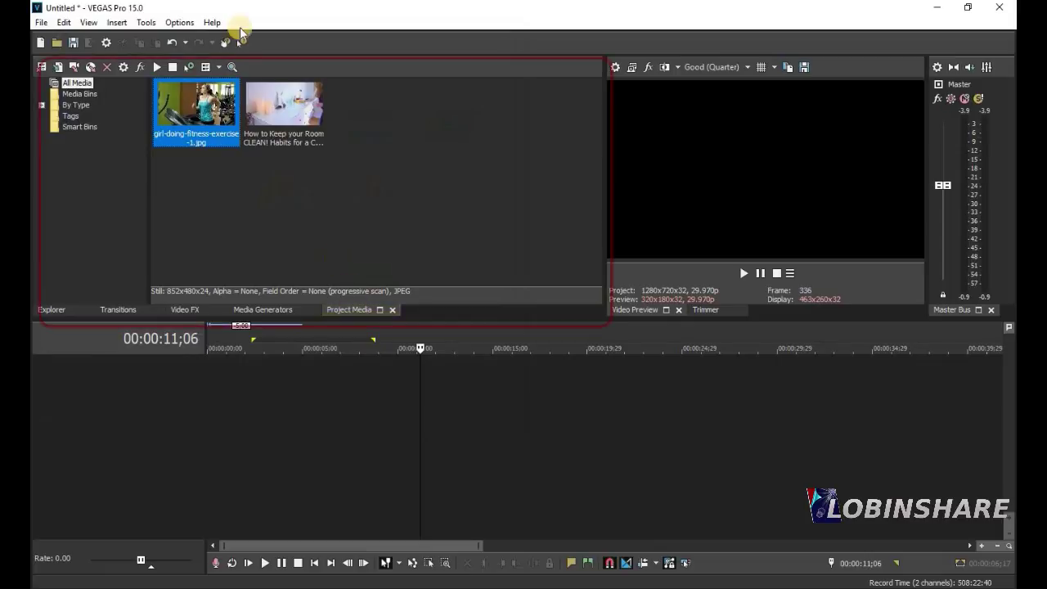
# Place the girl-doing-fitness-exercise-1 image at the start of the empty timeline.
pyautogui.click(278, 102)
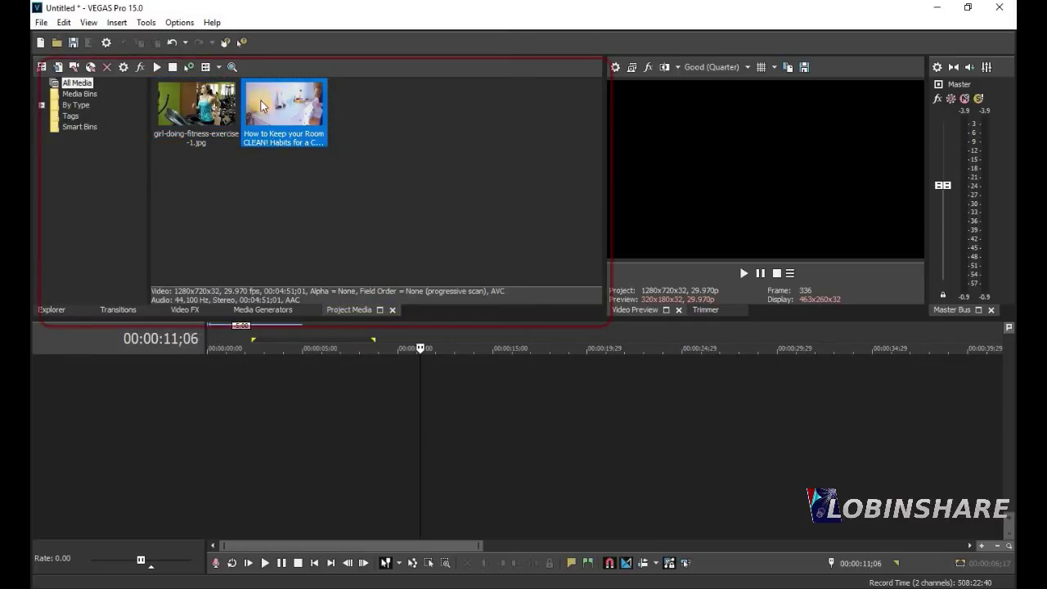
pyautogui.click(225, 116)
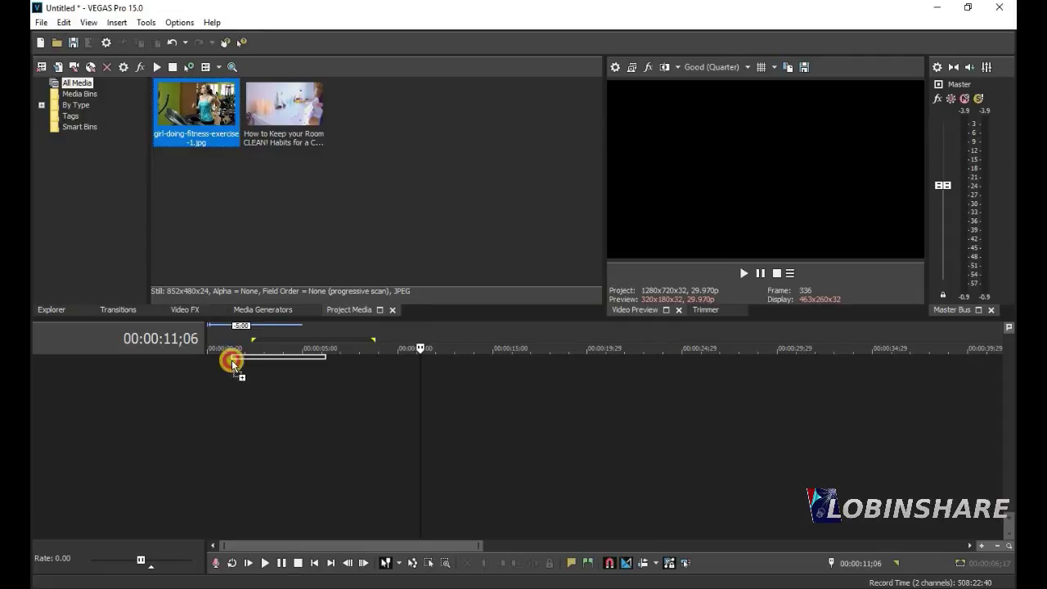
pyautogui.moveTo(210, 377); pyautogui.dragTo(209, 376)
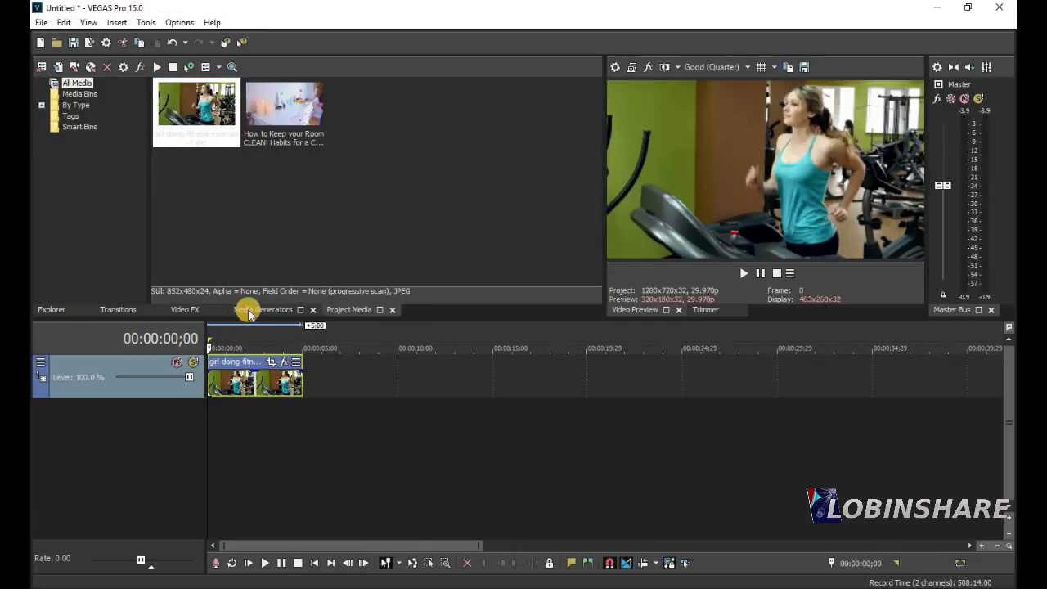
# Load the "How to Keep your Room CLEAN!" video into the Trimmer.
pyautogui.click(275, 121)
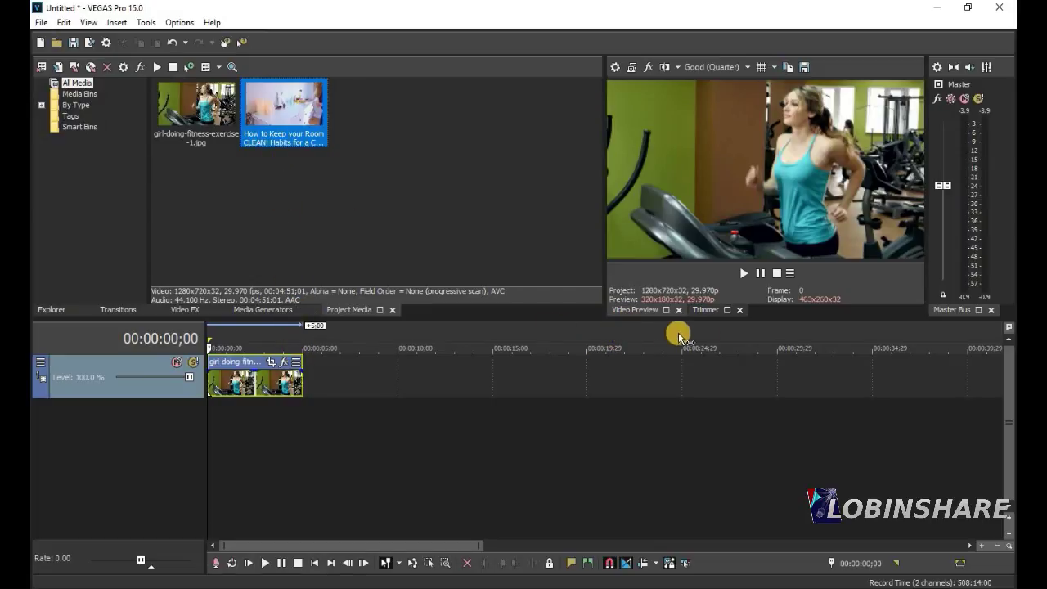
pyautogui.click(707, 311)
pyautogui.click(463, 218)
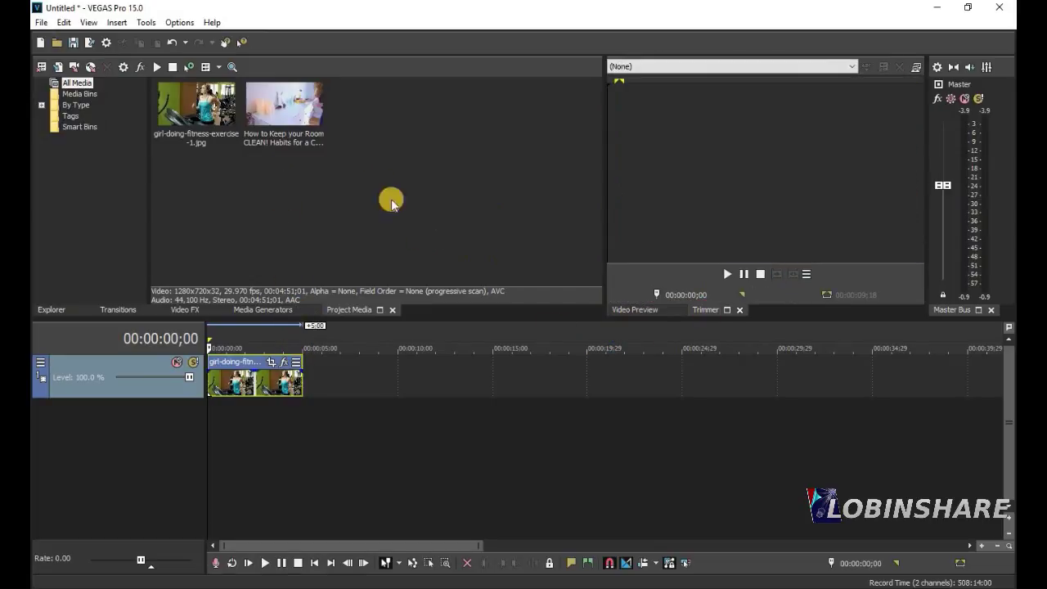
pyautogui.click(310, 124)
pyautogui.moveTo(386, 169); pyautogui.dragTo(631, 206)
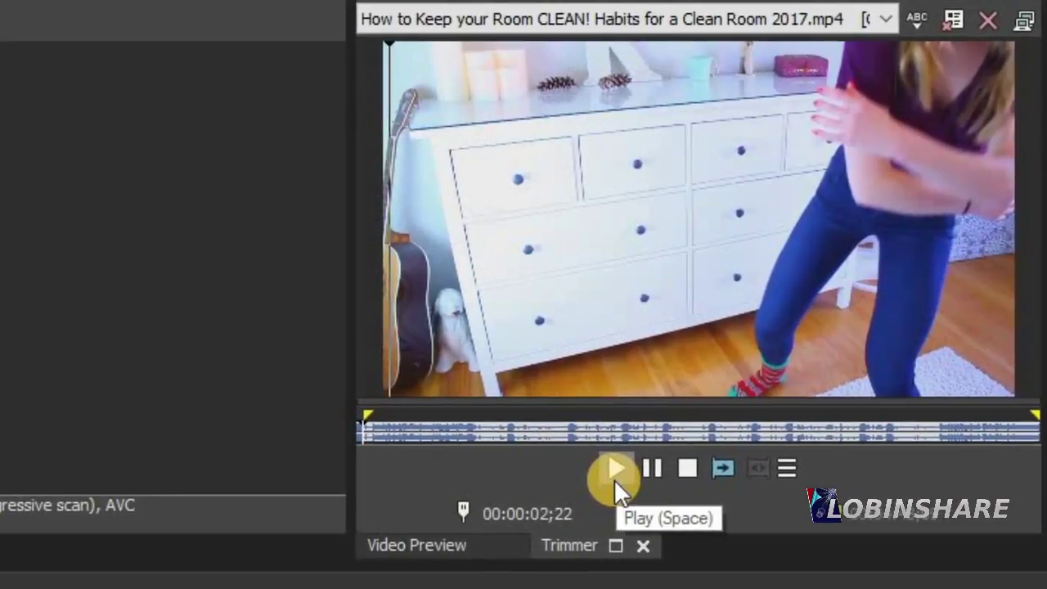
# Play the clip in the Trimmer, pause at about 00:00:06;05 and set the loop region's start there.
pyautogui.click(669, 370)
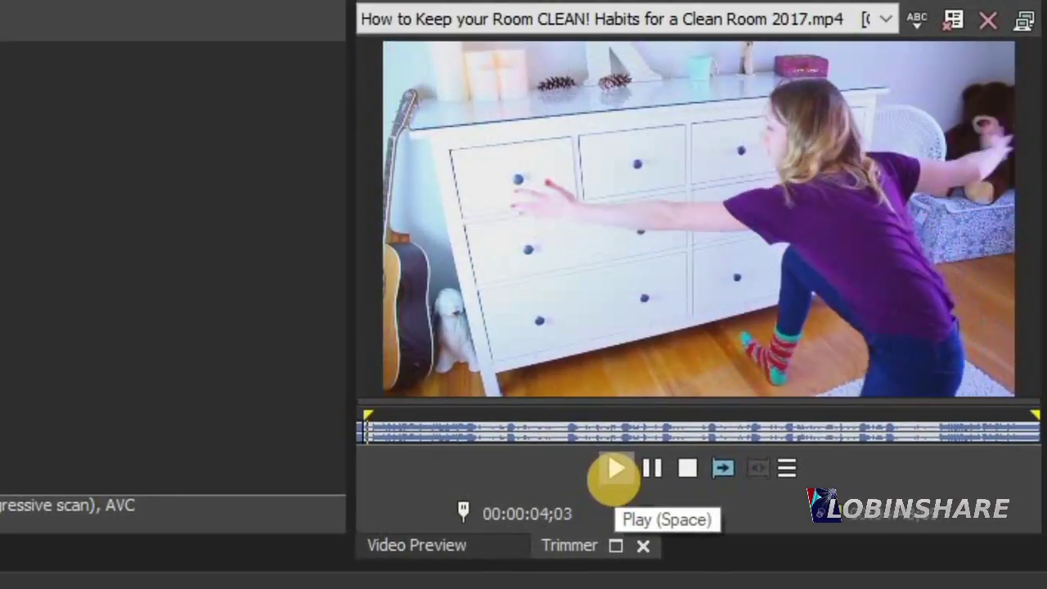
pyautogui.click(652, 476)
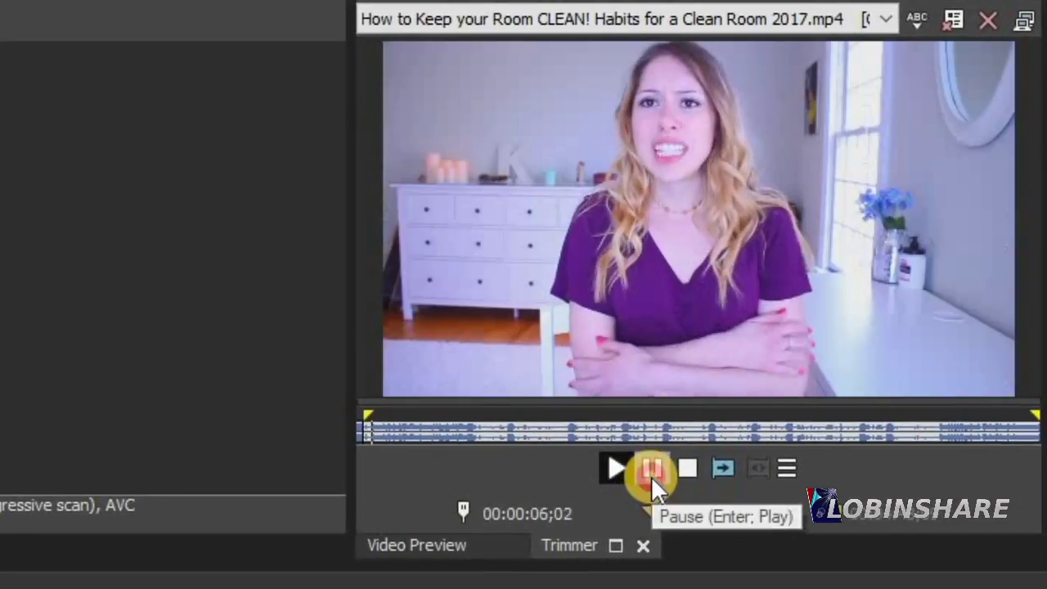
pyautogui.click(369, 412)
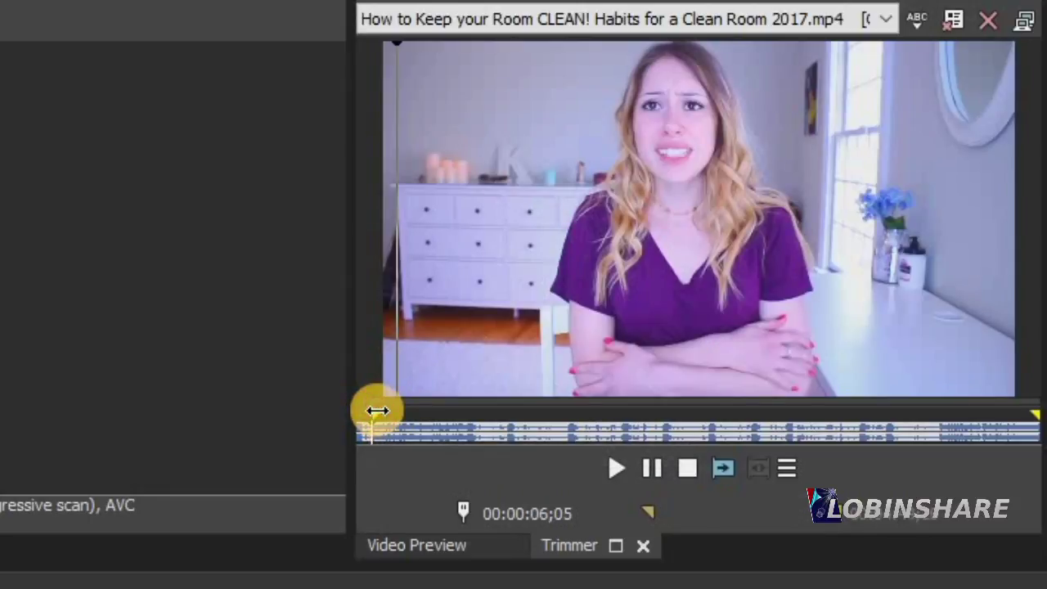
# Play the clip on to 00:00:15;26 and set the loop region's end at that point.
pyautogui.click(619, 469)
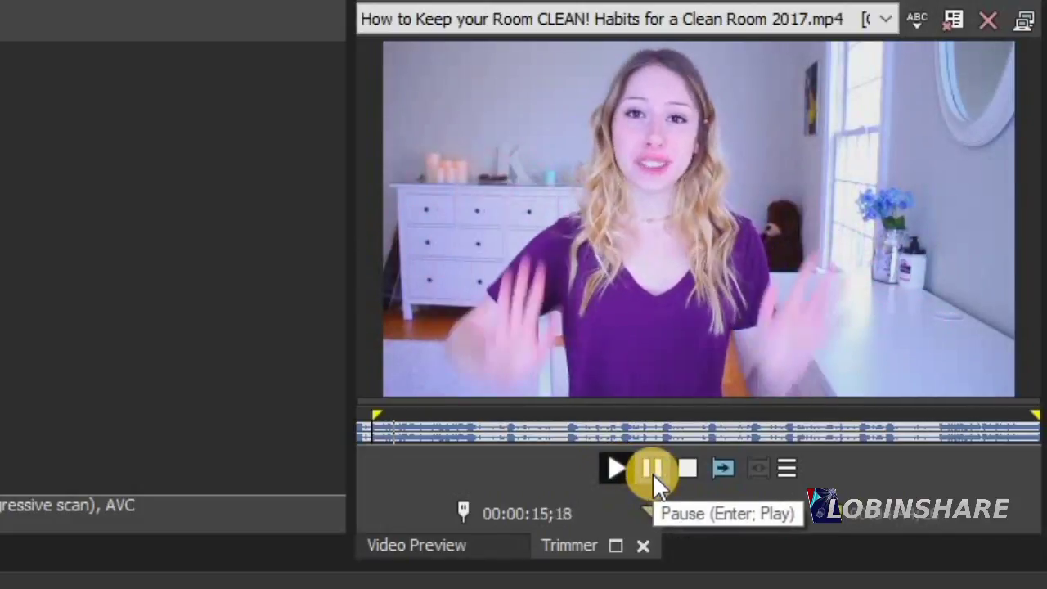
pyautogui.click(652, 469)
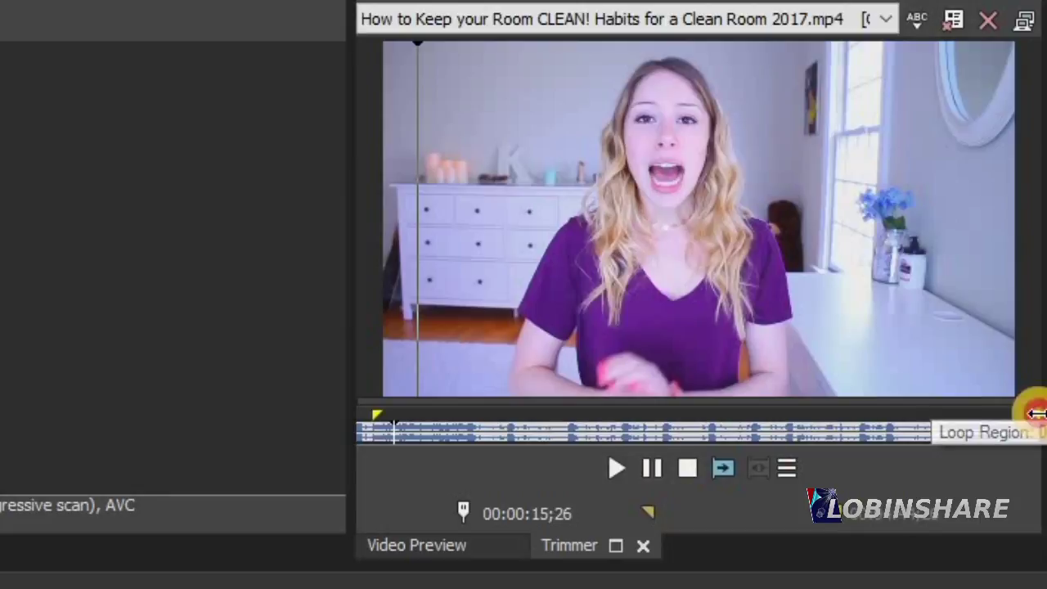
pyautogui.moveTo(1032, 413); pyautogui.dragTo(398, 444)
pyautogui.moveTo(395, 406); pyautogui.dragTo(393, 401)
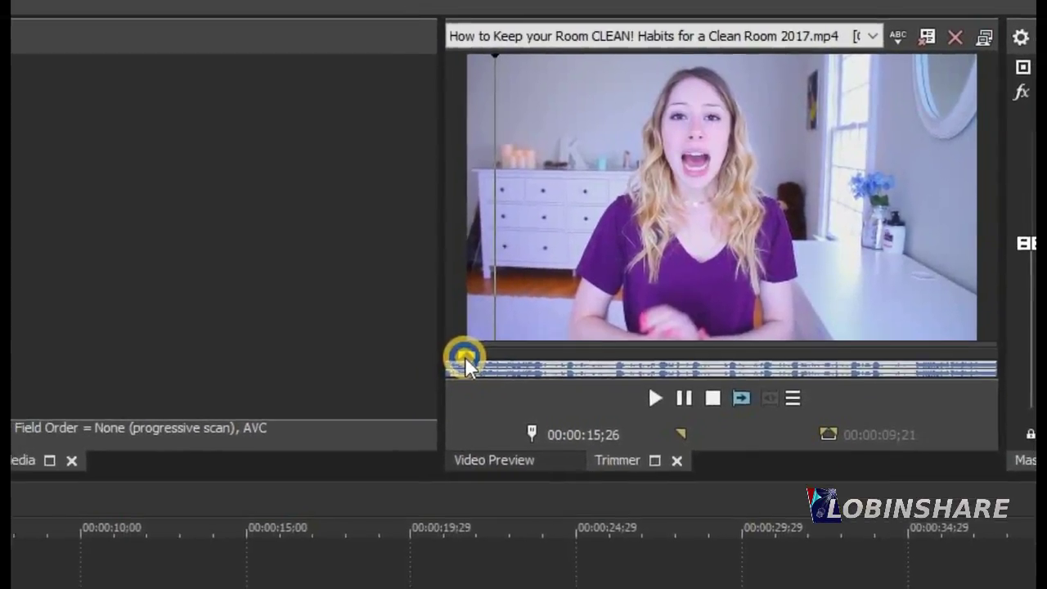
# Select the Trimmer's loop region and add it to the timeline at 00:00:05;01, directly after the image.
pyautogui.rightClick(381, 418)
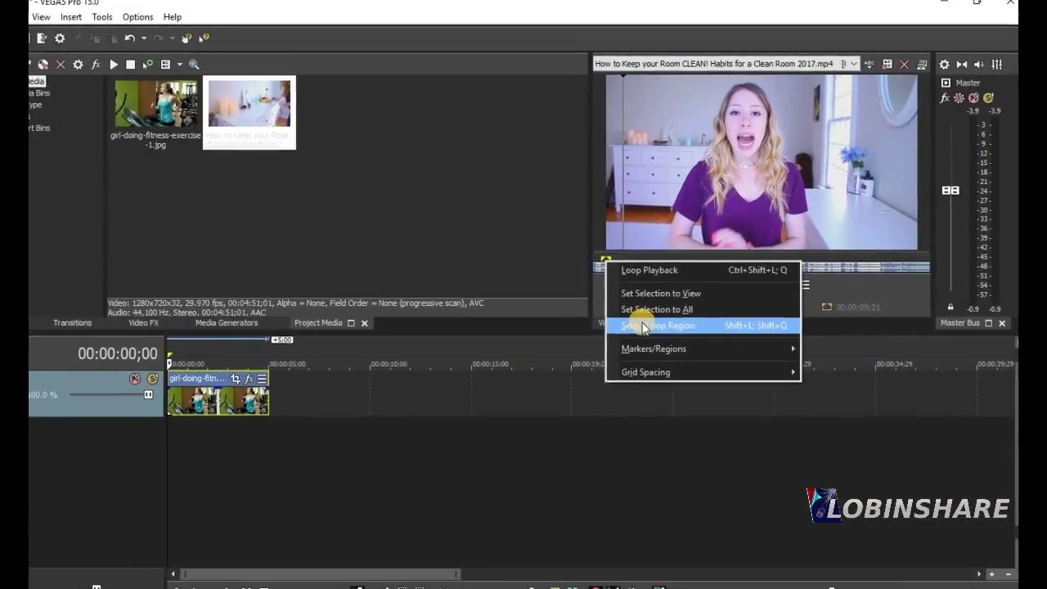
pyautogui.click(614, 360)
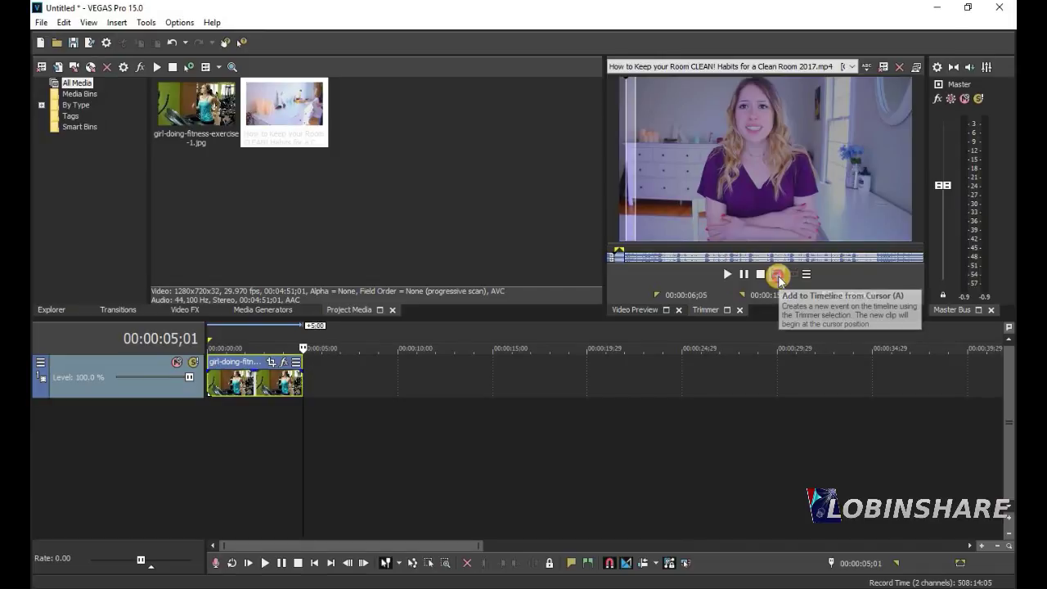
pyautogui.click(778, 275)
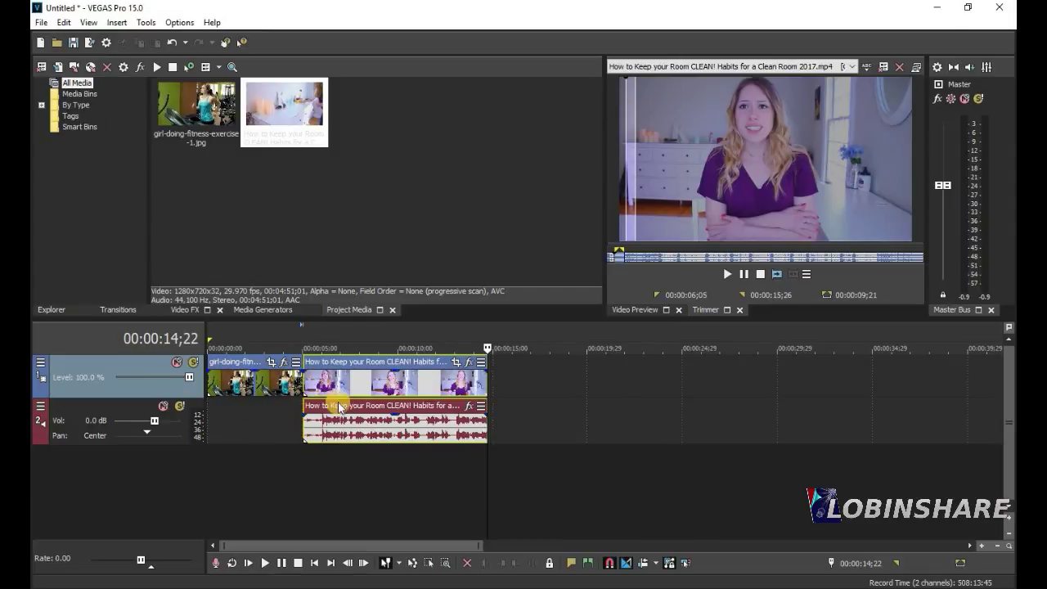
# Show the Video Preview and scrub through the image and the trimmed clip on the timeline.
pyautogui.click(636, 310)
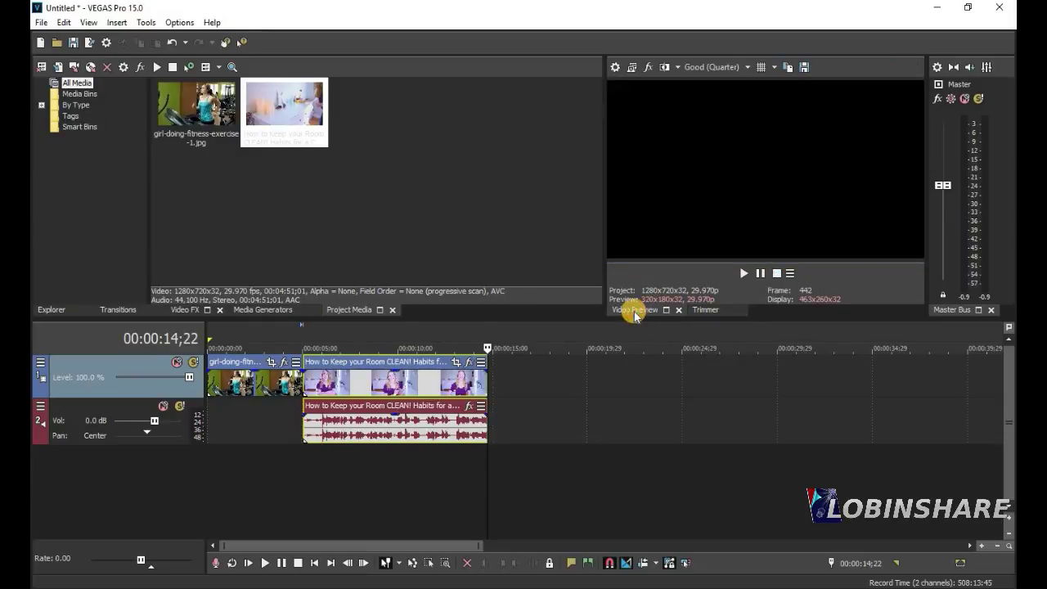
pyautogui.click(237, 337)
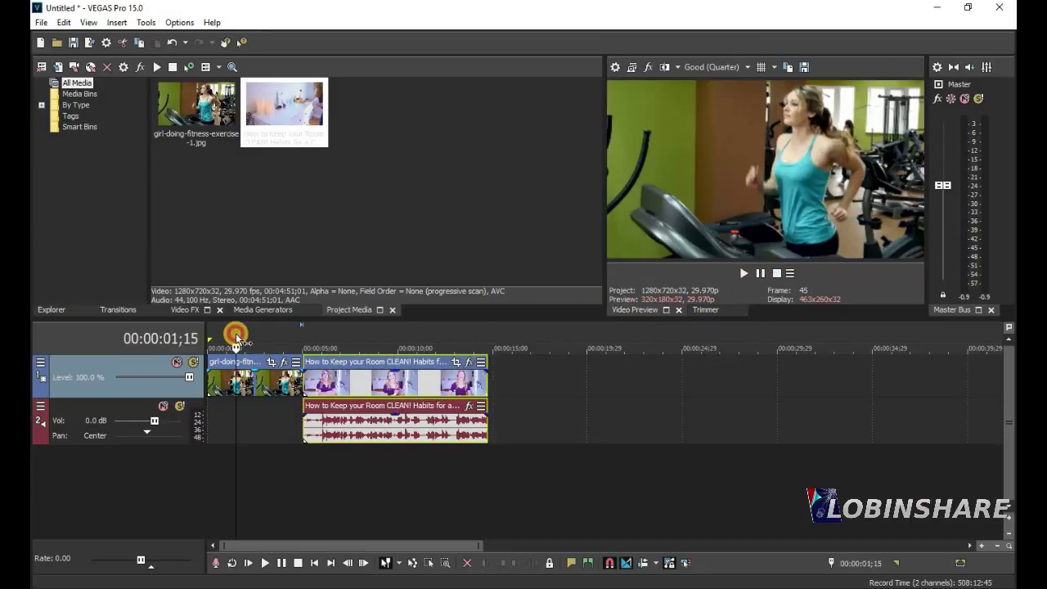
pyautogui.click(334, 336)
pyautogui.click(409, 338)
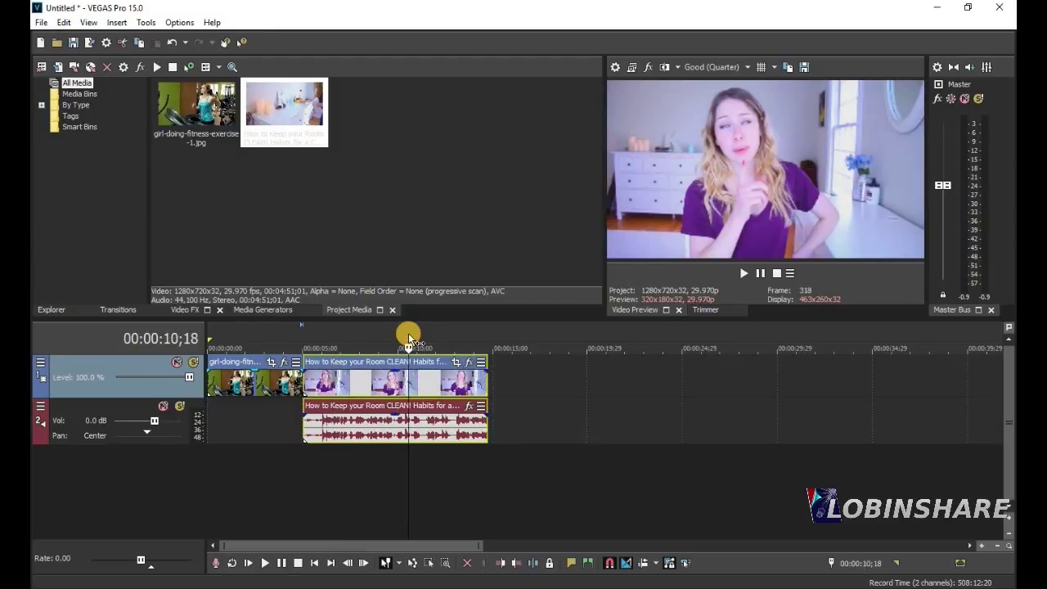
pyautogui.click(351, 337)
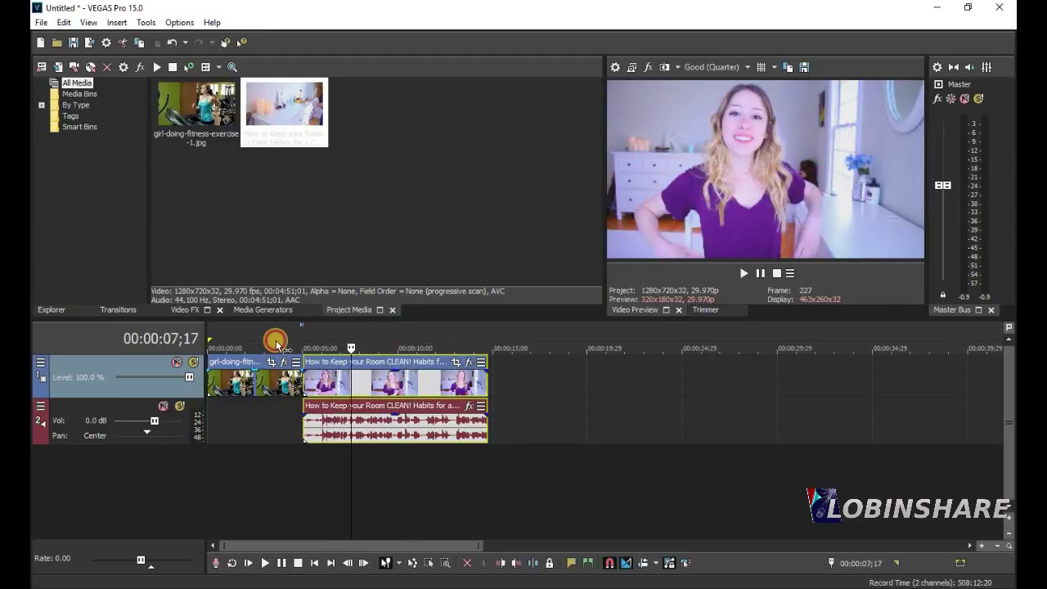
pyautogui.click(211, 329)
pyautogui.scroll(2, 211, 327)
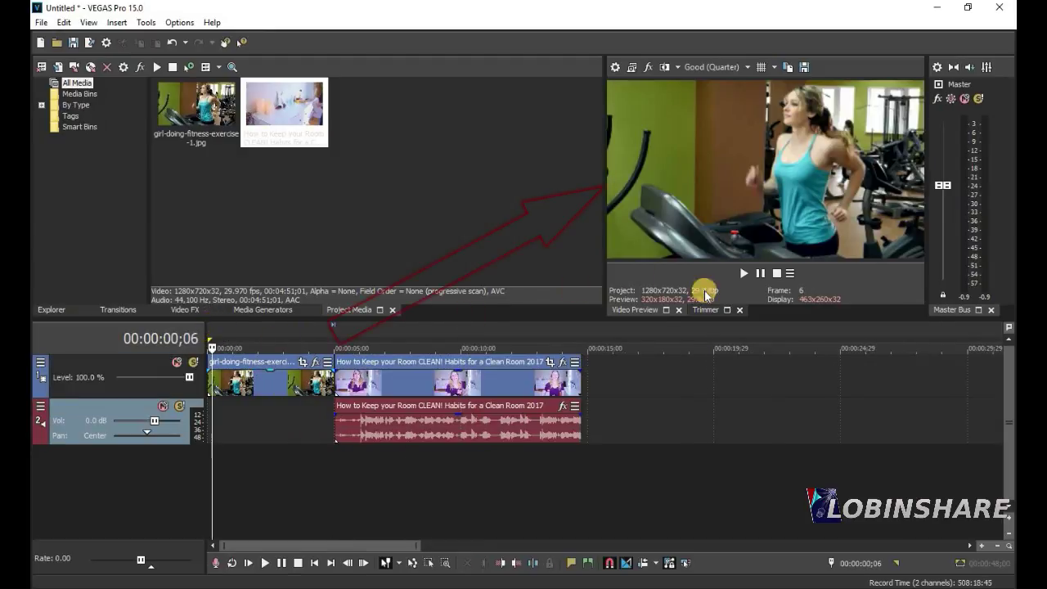
# Play the timeline from the image into the video, pause, and inspect the frames at 00:00:02;05 and 00:00:09;02.
pyautogui.click(742, 275)
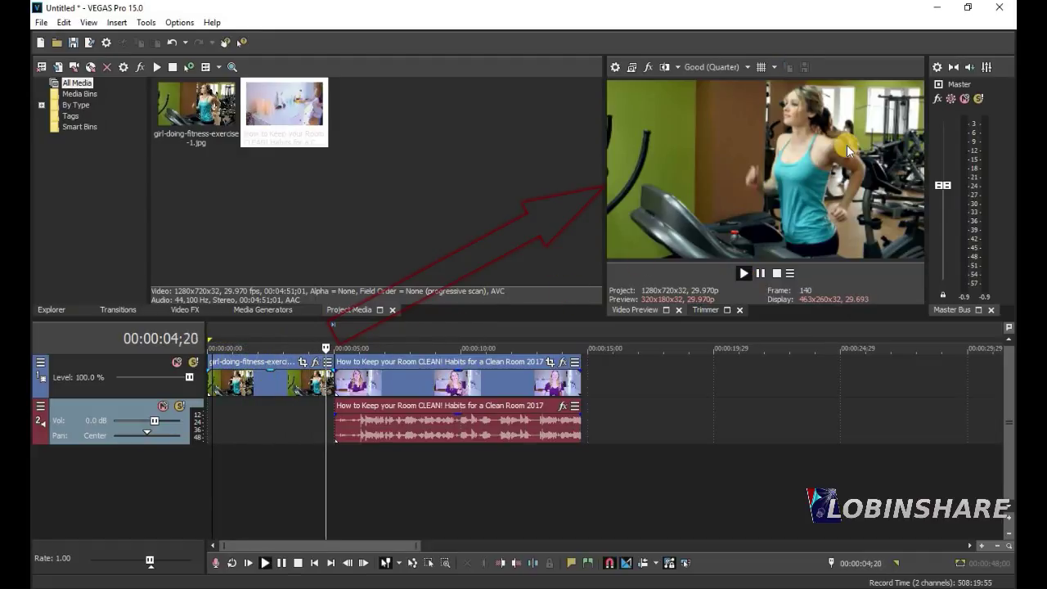
pyautogui.click(758, 273)
pyautogui.click(262, 331)
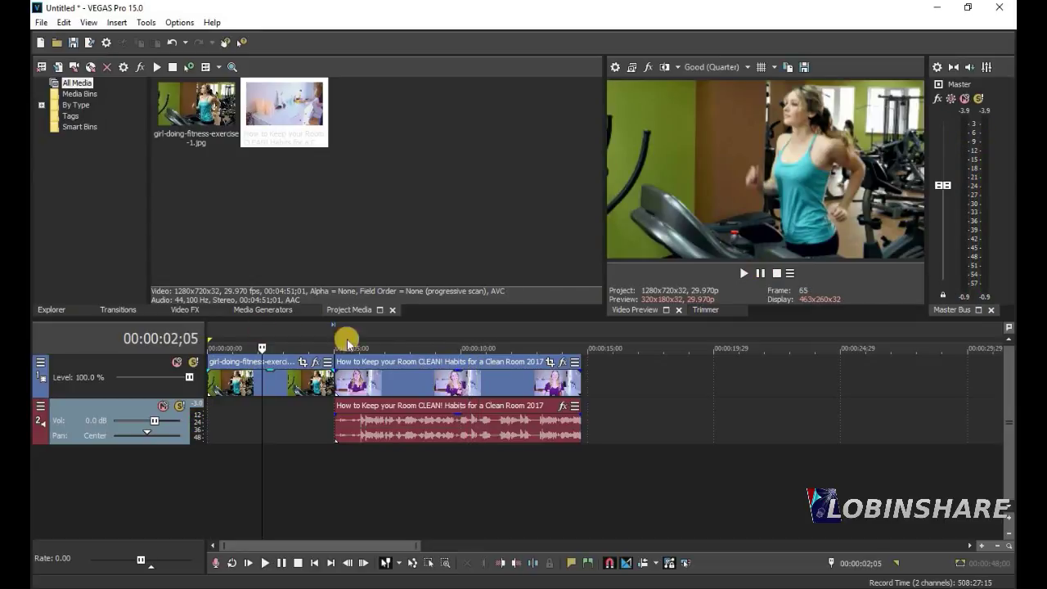
pyautogui.click(437, 330)
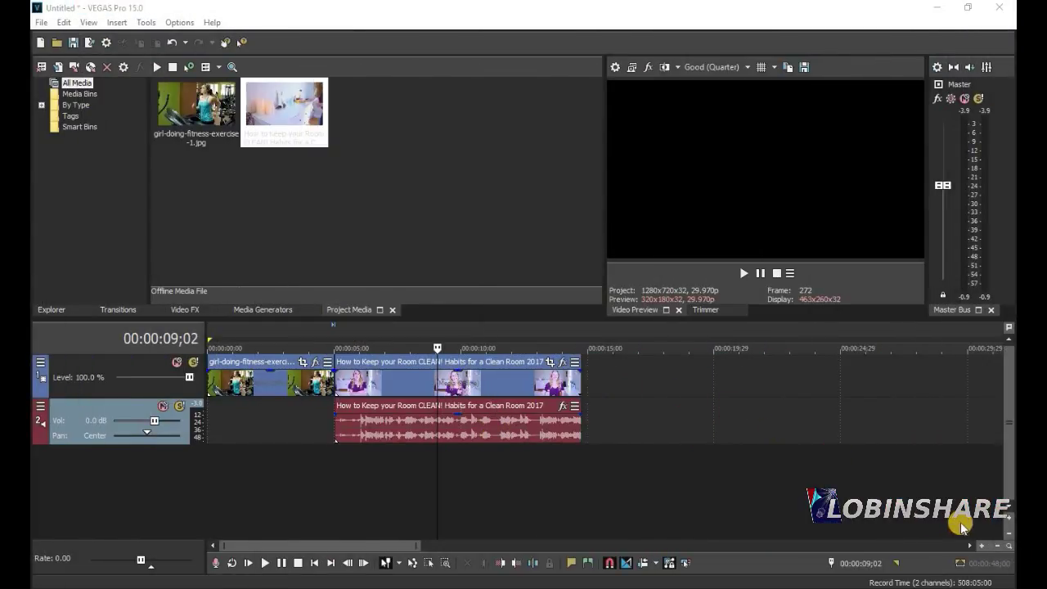
pyautogui.click(982, 546)
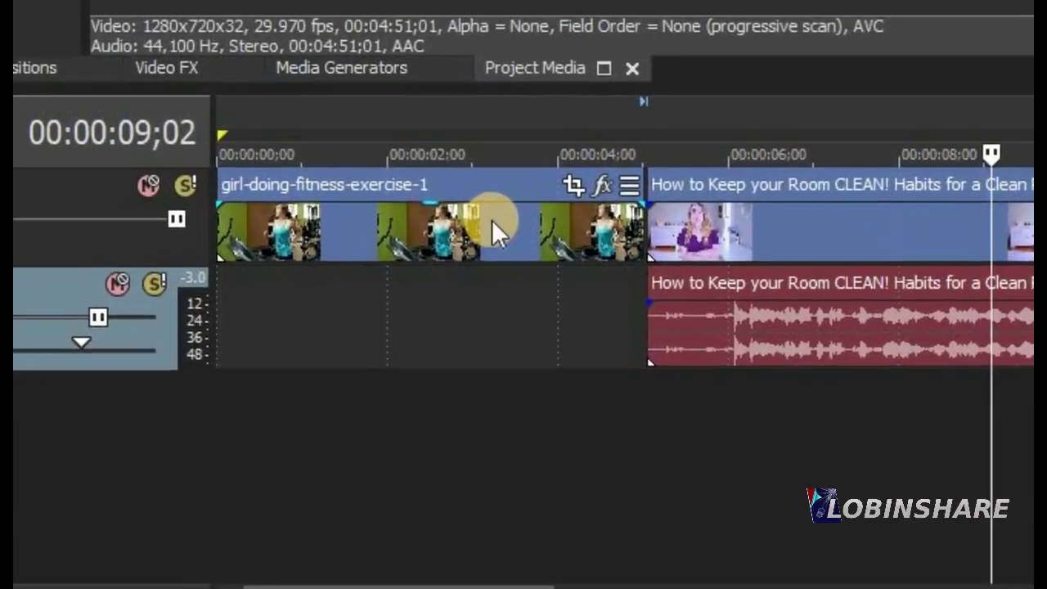
# Open Event Pan/Crop for the girl-doing-fitness-exercise-1 image and place its cursor at 00:00:00;00 with cursor syncing enabled.
pyautogui.click(492, 220)
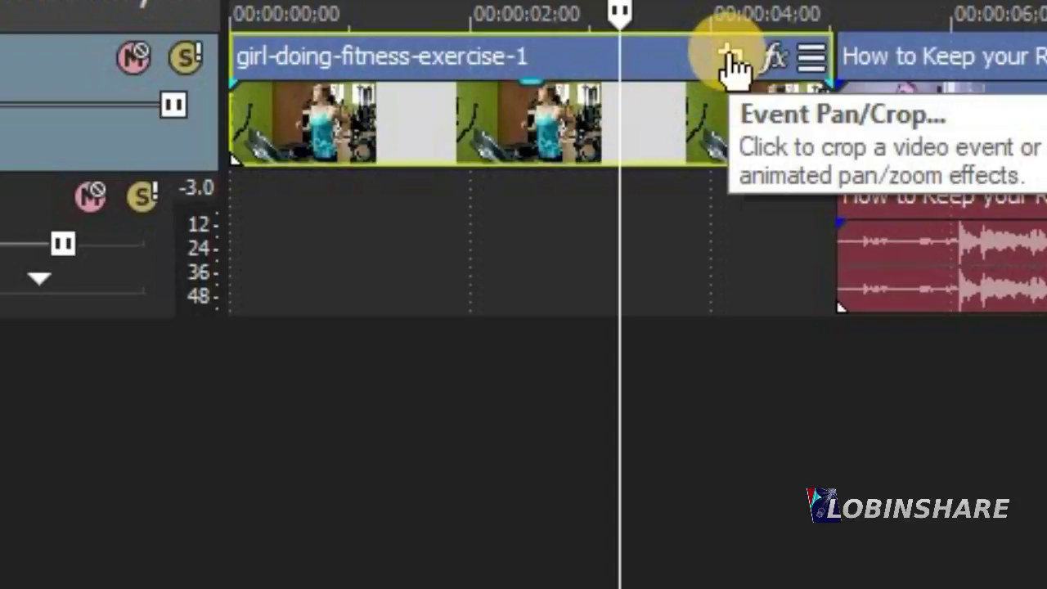
pyautogui.click(727, 57)
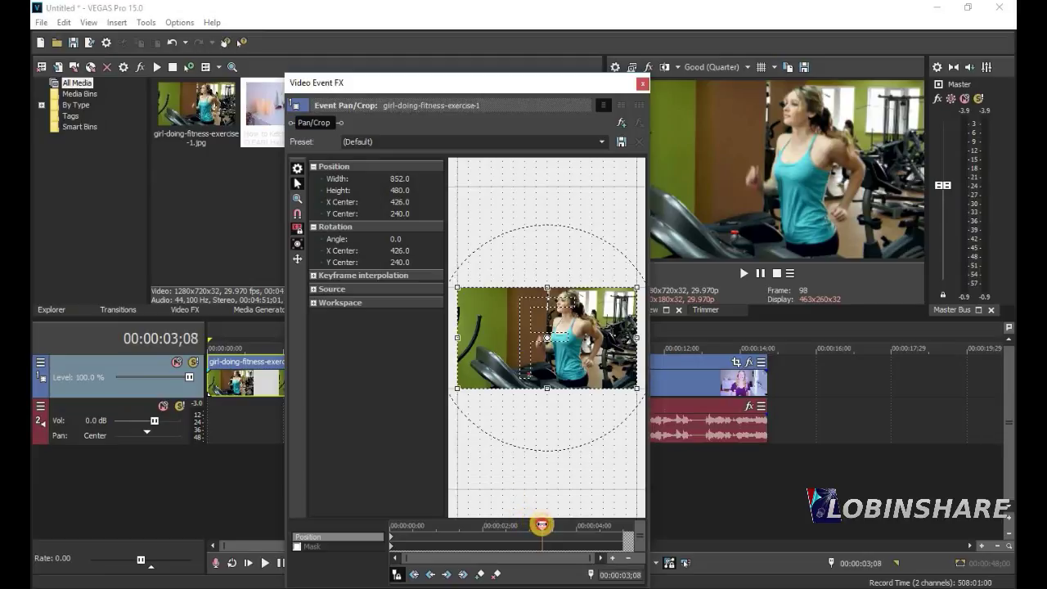
pyautogui.moveTo(542, 524); pyautogui.dragTo(375, 524)
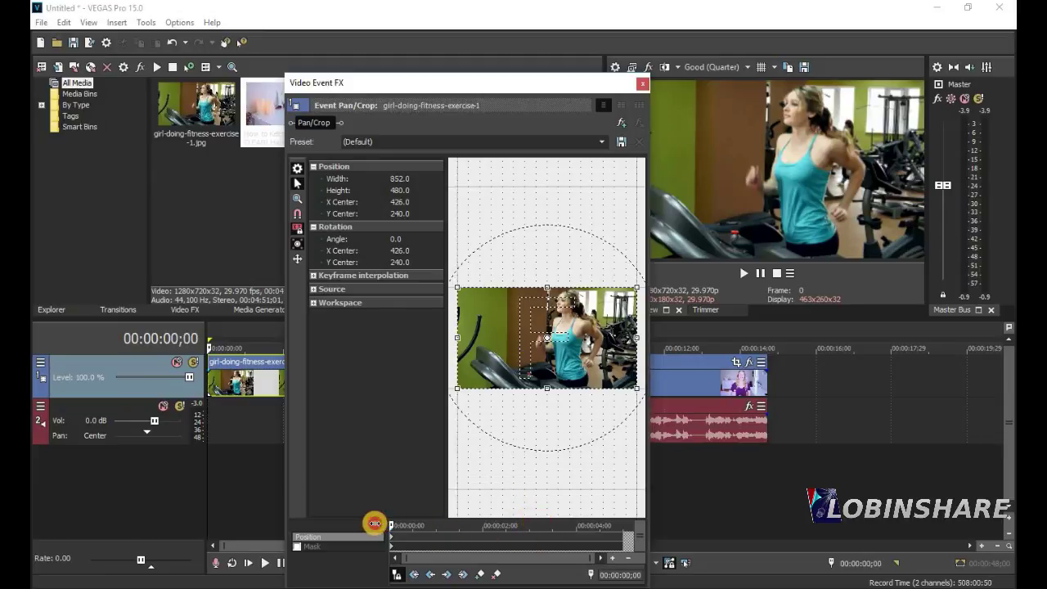
pyautogui.click(397, 575)
pyautogui.click(396, 575)
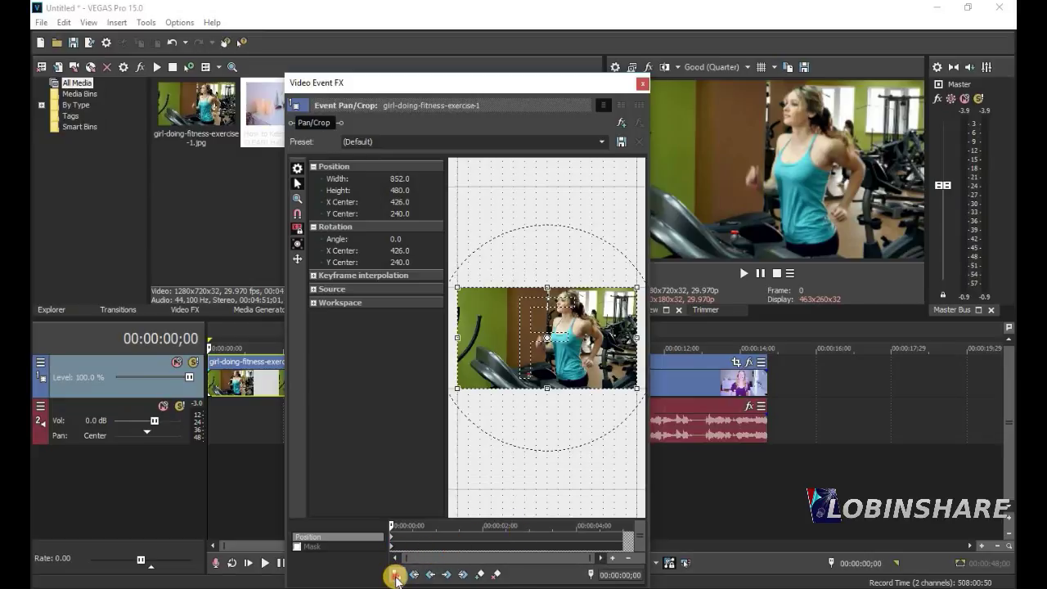
pyautogui.click(399, 576)
pyautogui.click(400, 576)
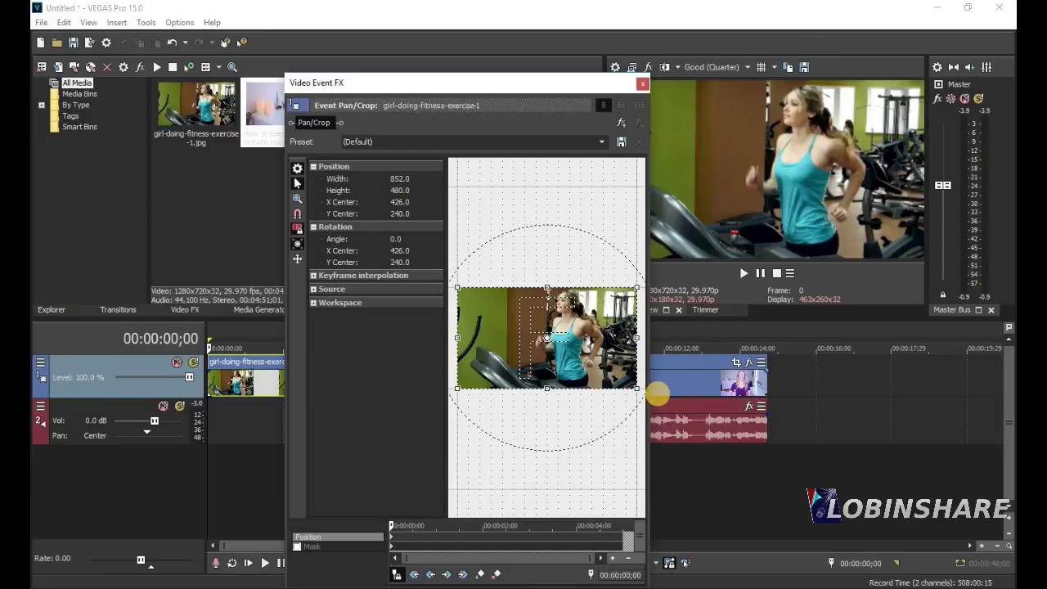
# Crop the image around the runner's upper body to about 447.7 x 252.2, centred at about 513.9, 142.4, and close Event Pan/Crop.
pyautogui.moveTo(628, 386); pyautogui.dragTo(595, 365)
pyautogui.moveTo(566, 328)
pyautogui.mouseDown()
pyautogui.moveTo(556, 316)
pyautogui.moveTo(548, 329)
pyautogui.moveTo(563, 358)
pyautogui.moveTo(589, 333)
pyautogui.moveTo(578, 322)
pyautogui.mouseUp()
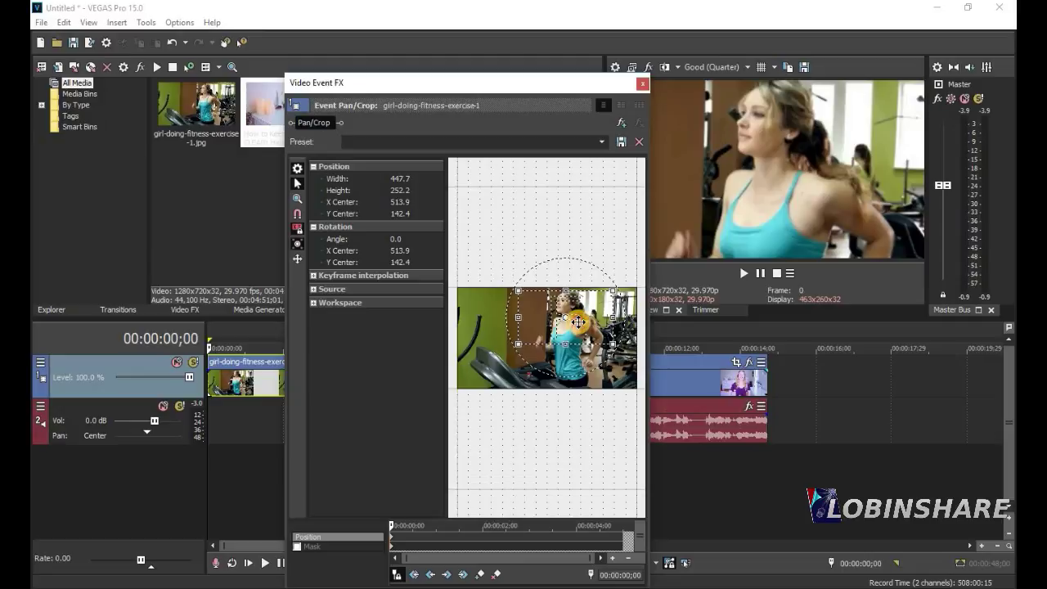
pyautogui.click(643, 84)
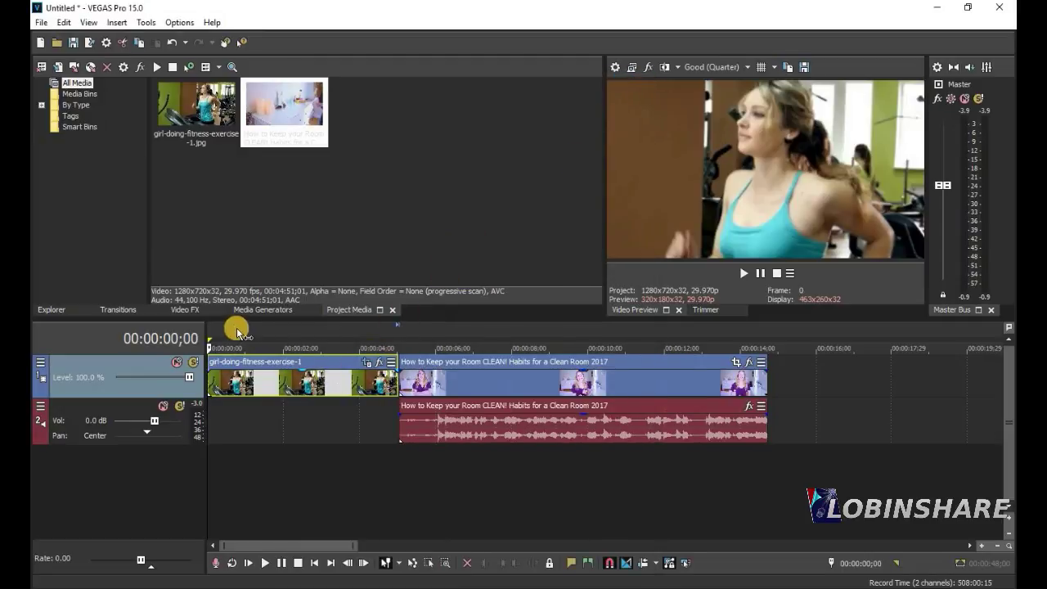
# Play the timeline from the start through the cropped image into the video and pause at 00:00:07;13.
pyautogui.click(235, 335)
pyautogui.click(205, 324)
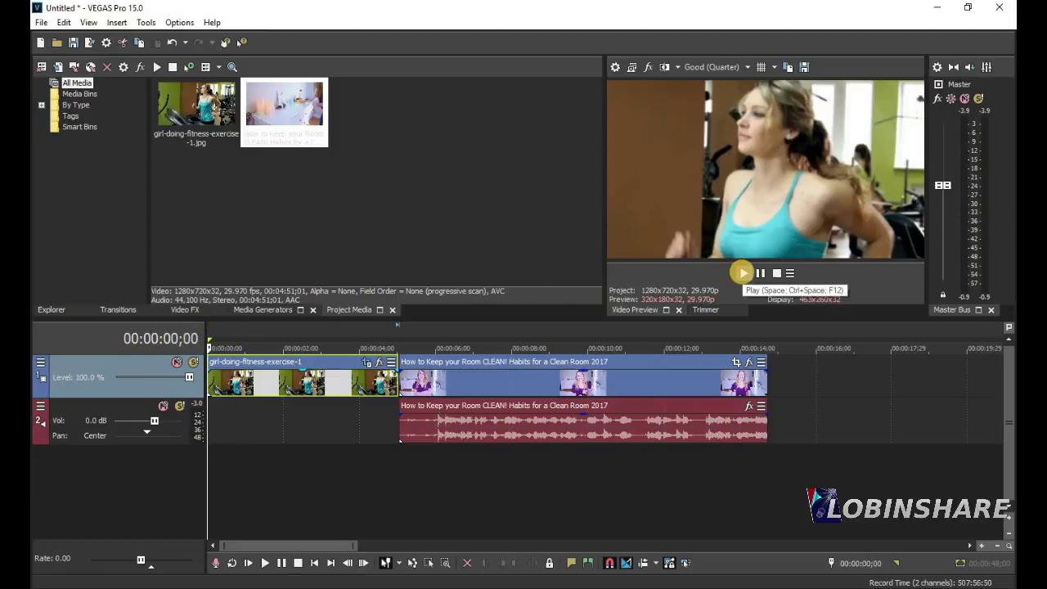
pyautogui.click(743, 275)
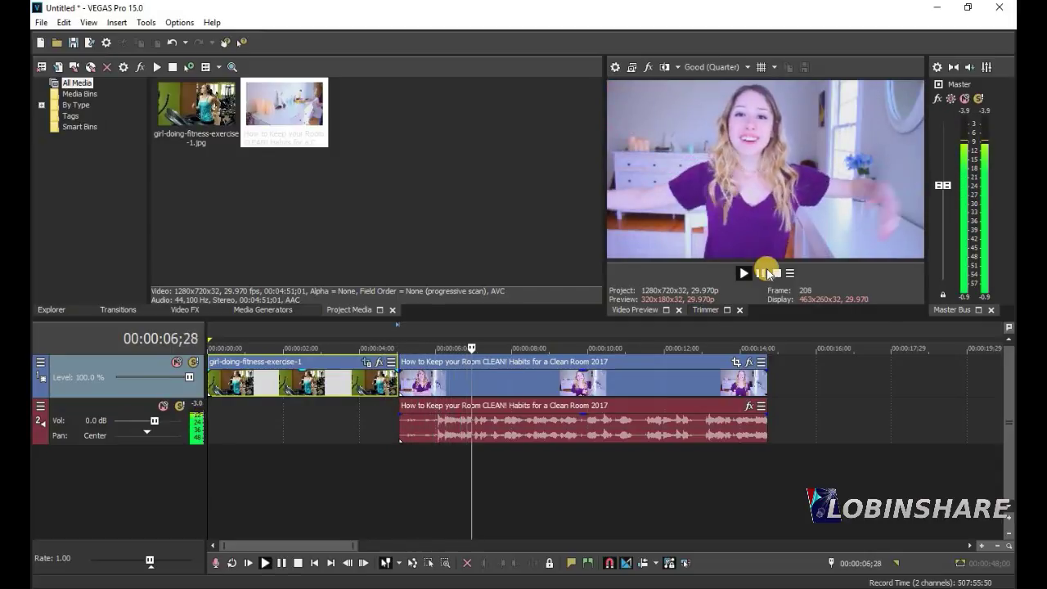
pyautogui.click(761, 273)
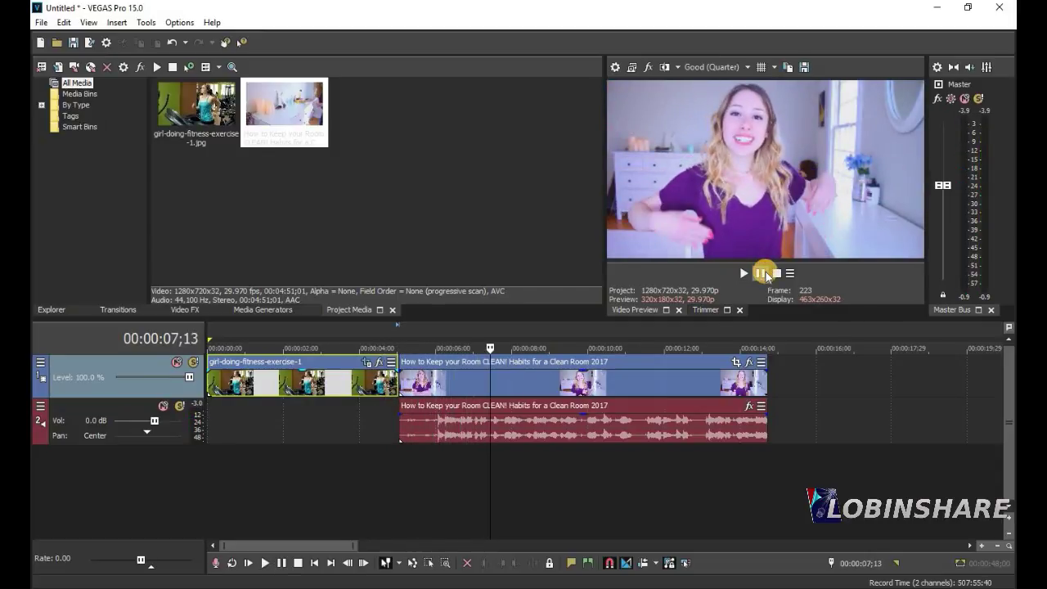
# Open Event Pan/Crop for the video and, at its first frame, crop around the face to about 602.1 x 338.7, centred at 610.7, 164.4.
pyautogui.click(673, 383)
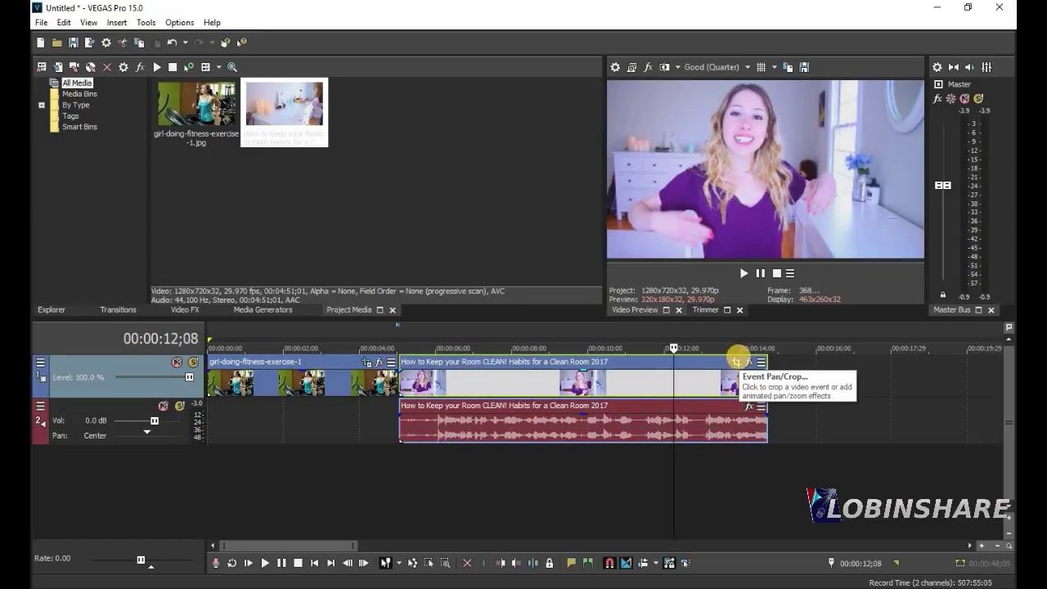
pyautogui.click(736, 360)
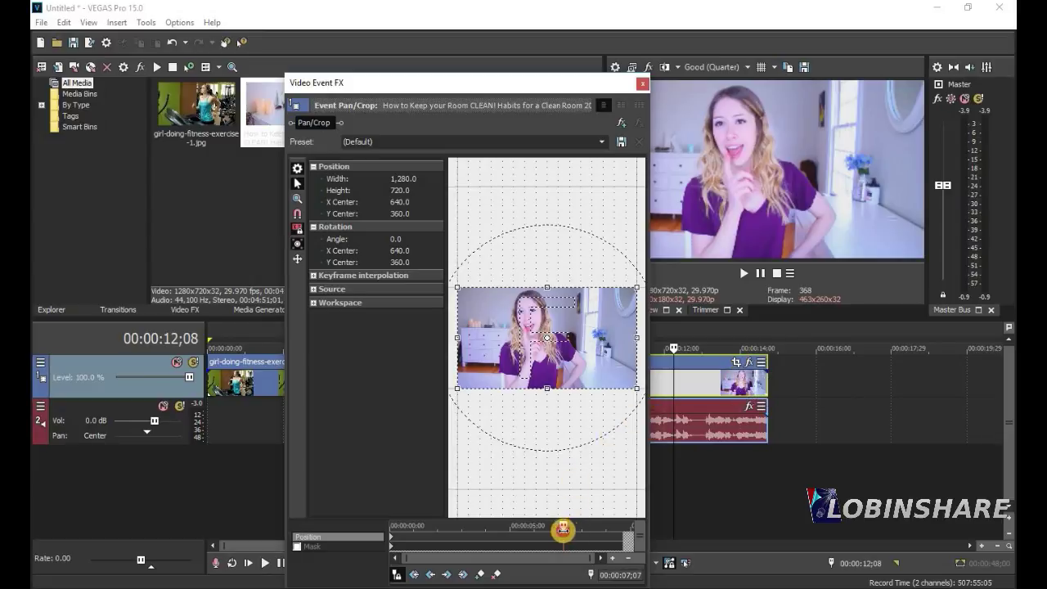
pyautogui.moveTo(554, 526); pyautogui.dragTo(390, 524)
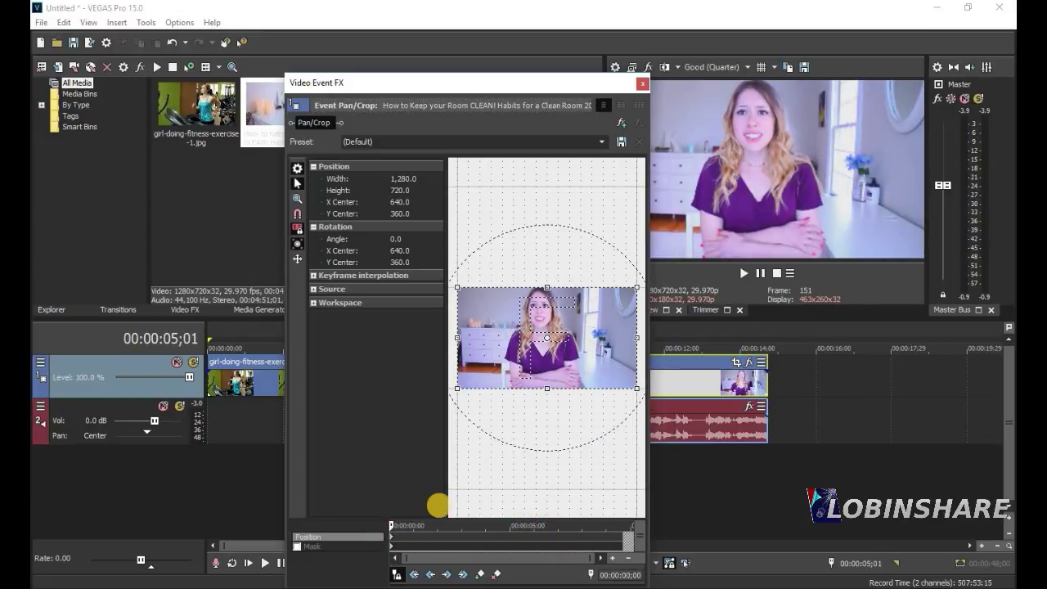
pyautogui.click(400, 575)
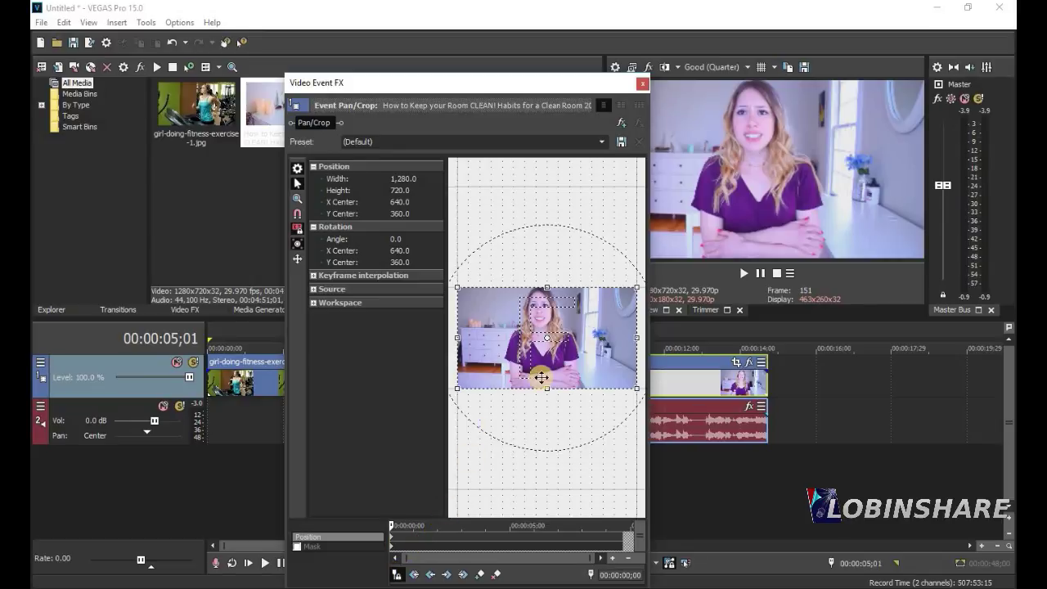
pyautogui.moveTo(620, 376); pyautogui.dragTo(586, 334)
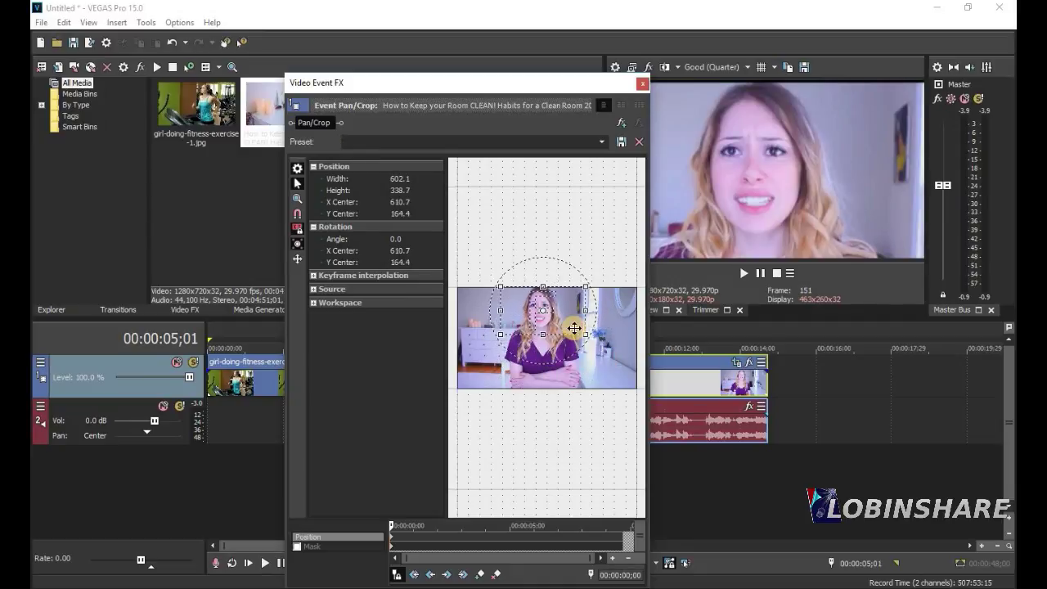
# Move the Event Pan/Crop window clear of the Video Preview and play the cropped video from 00:00:05;01 to 00:00:08;14.
pyautogui.moveTo(535, 85); pyautogui.dragTo(596, 204)
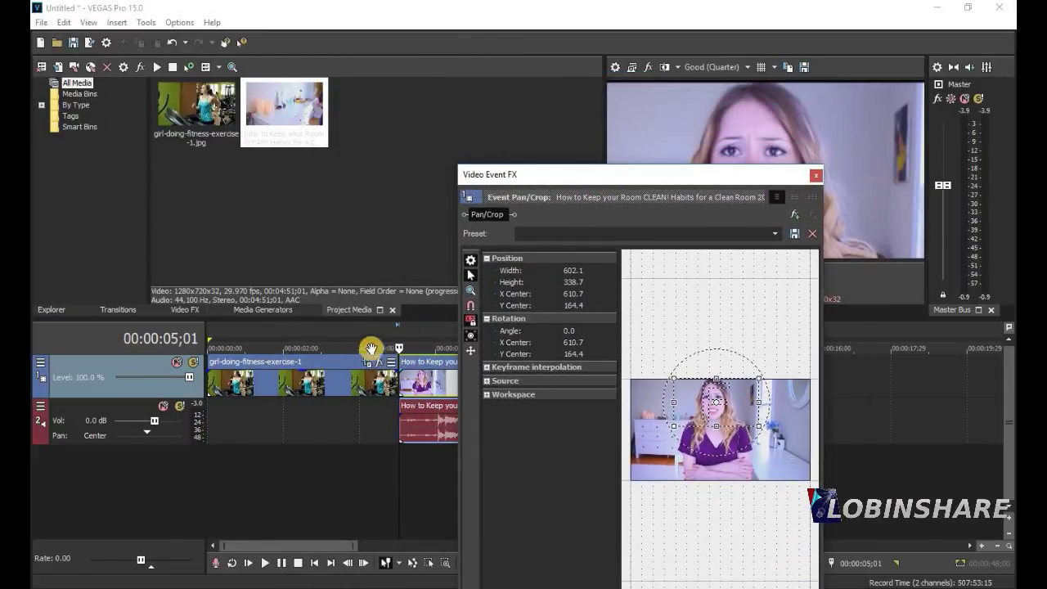
pyautogui.click(309, 328)
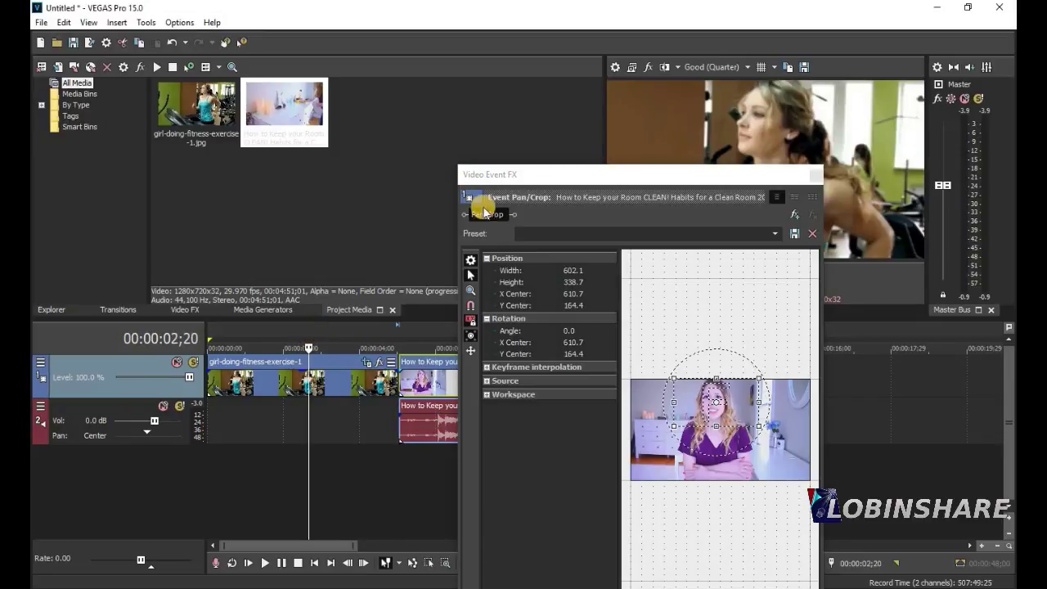
pyautogui.click(403, 330)
pyautogui.moveTo(650, 178); pyautogui.dragTo(385, 63)
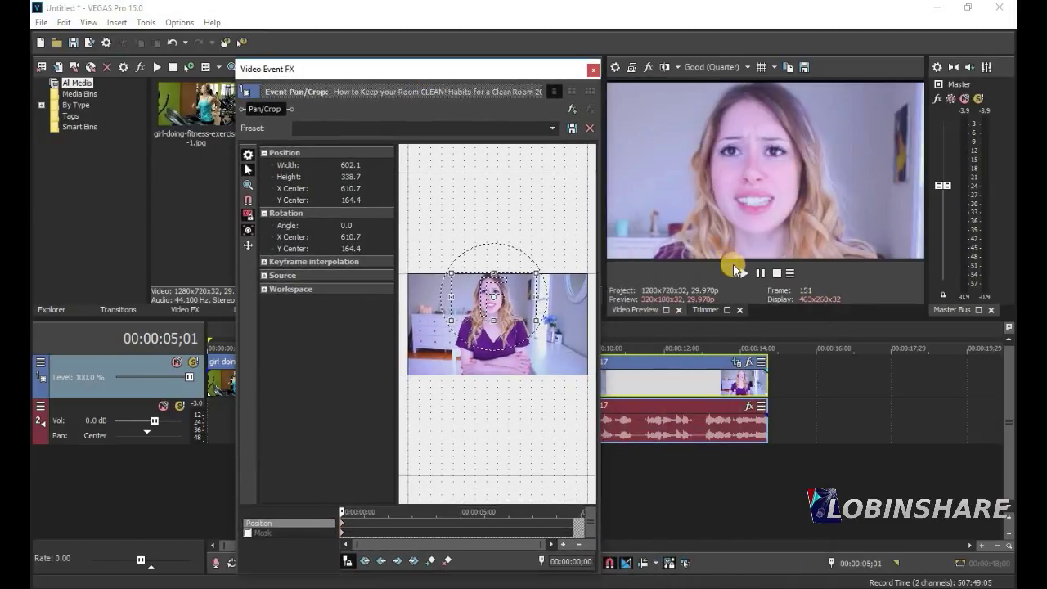
pyautogui.click(741, 272)
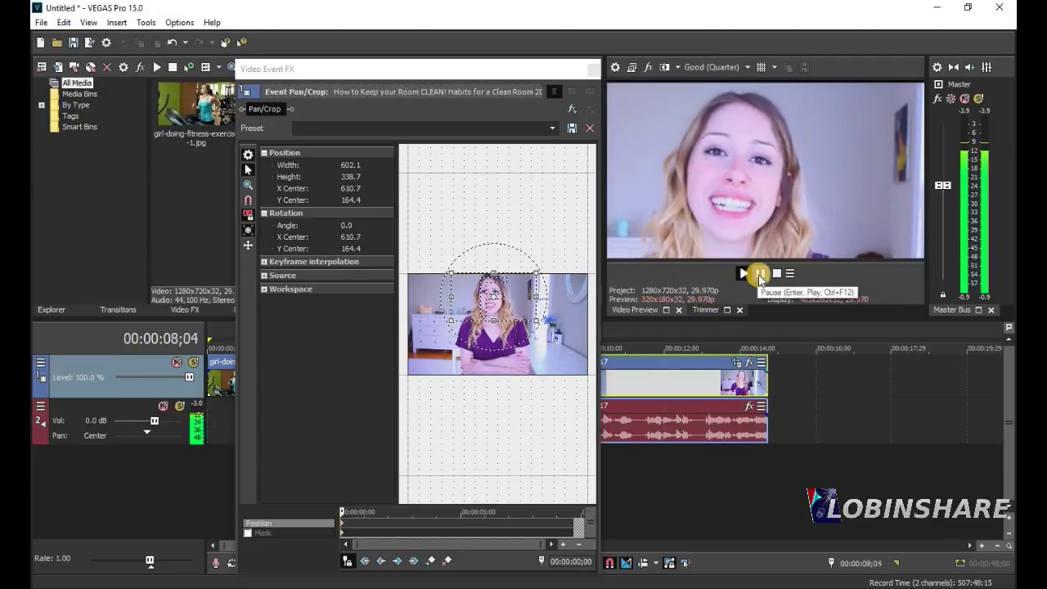
pyautogui.click(759, 275)
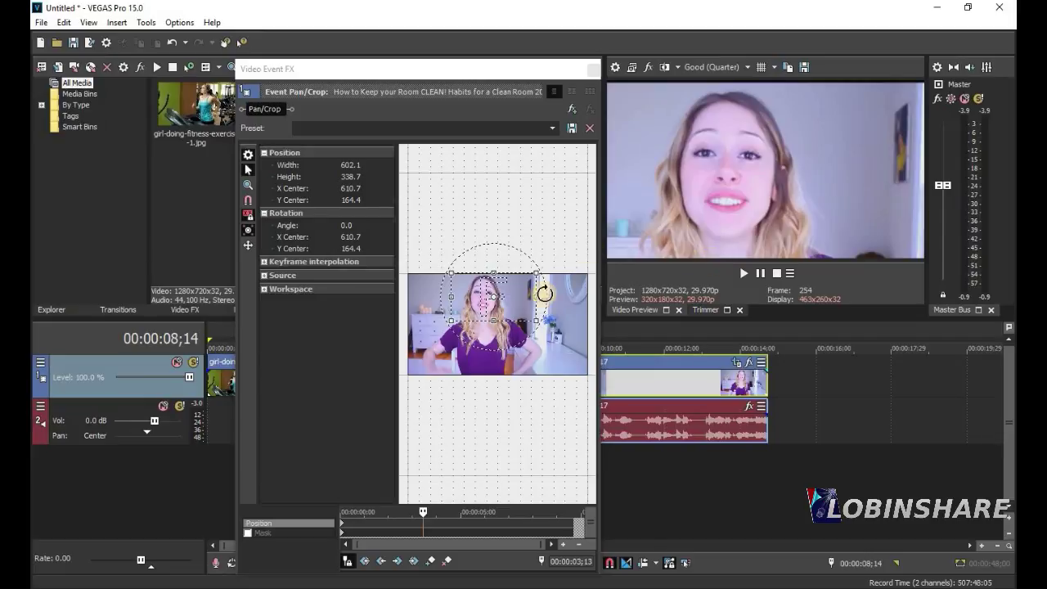
# Try rotating the video's crop frame to about -27.3 degrees at clip time 00:00:03;13, undo the rotation, and close Event Pan/Crop.
pyautogui.moveTo(500, 262); pyautogui.dragTo(485, 262)
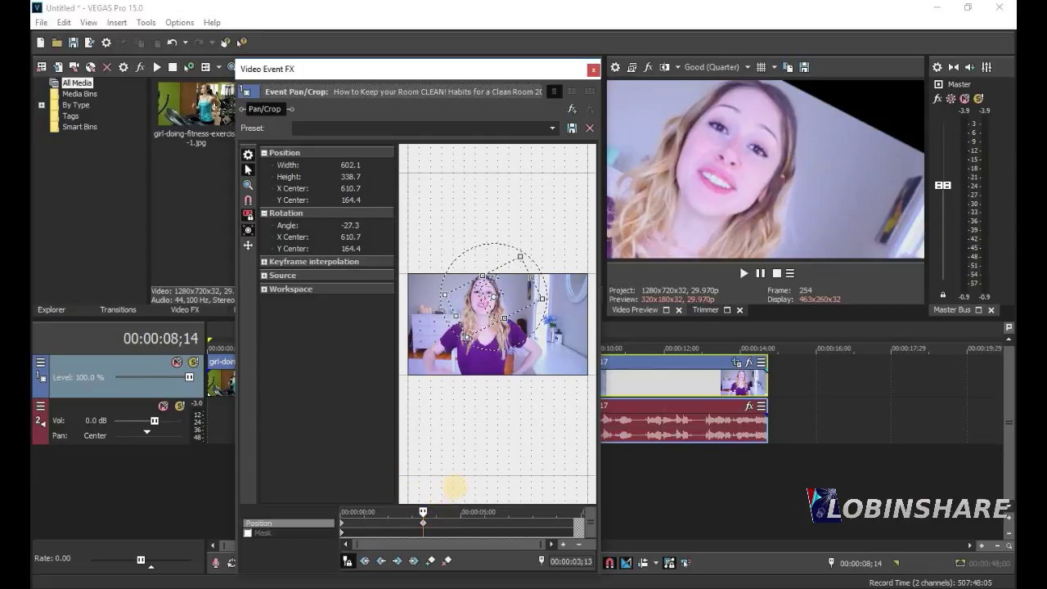
pyautogui.hotkey('ctrl', 'z')
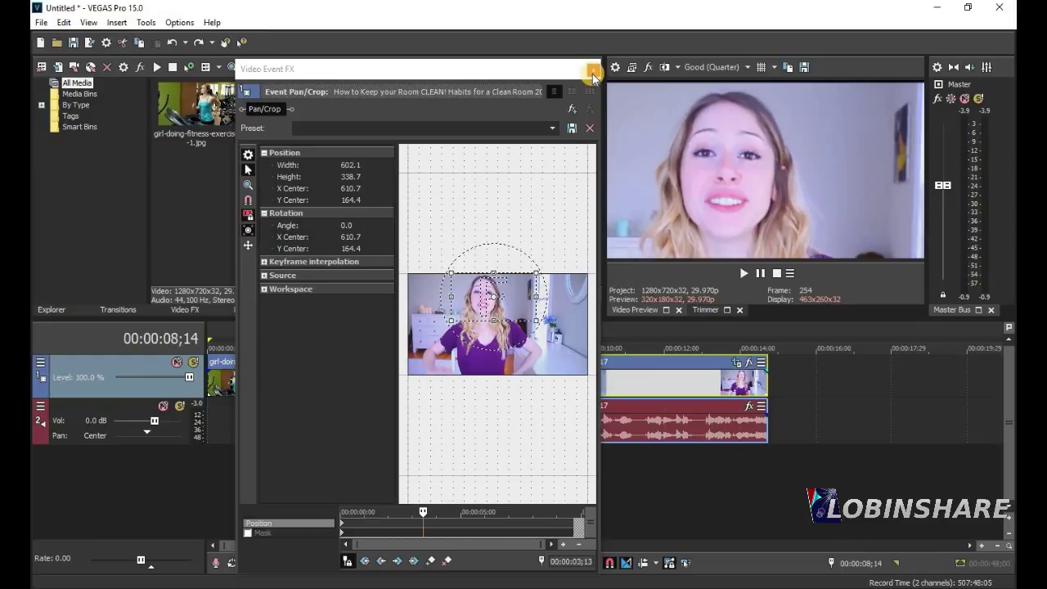
pyautogui.click(593, 75)
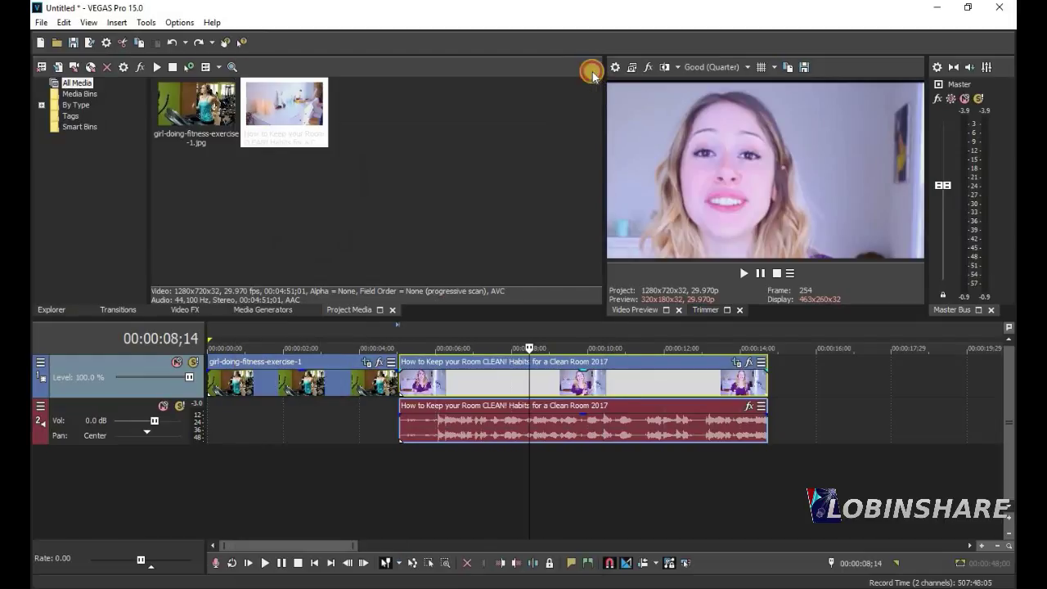
# Replay the timeline from 00:00:00;00 to review the cropped image and cropped video together, and pause during the video.
pyautogui.click(211, 331)
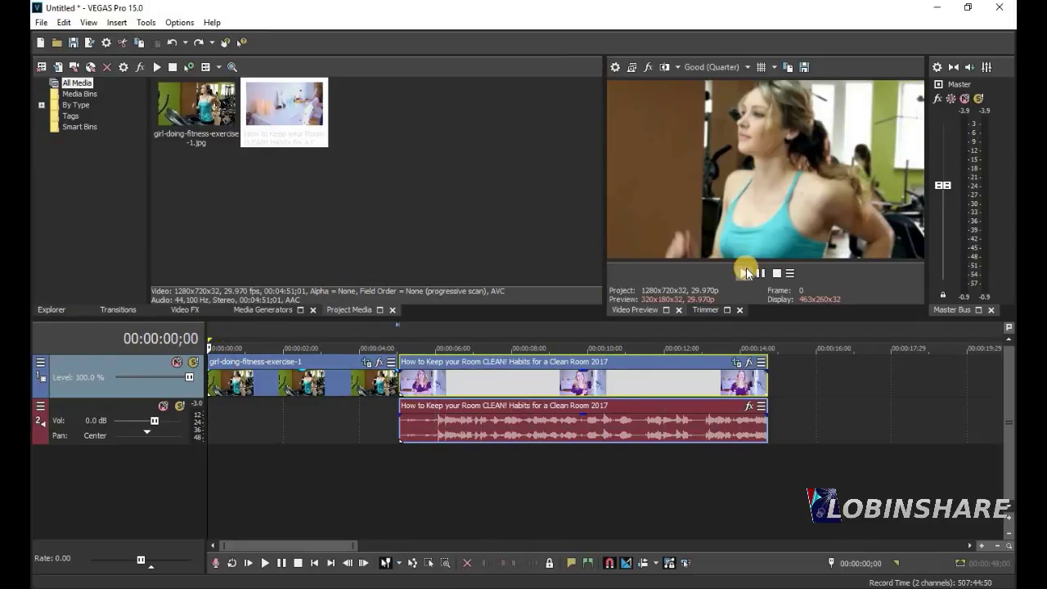
pyautogui.click(744, 273)
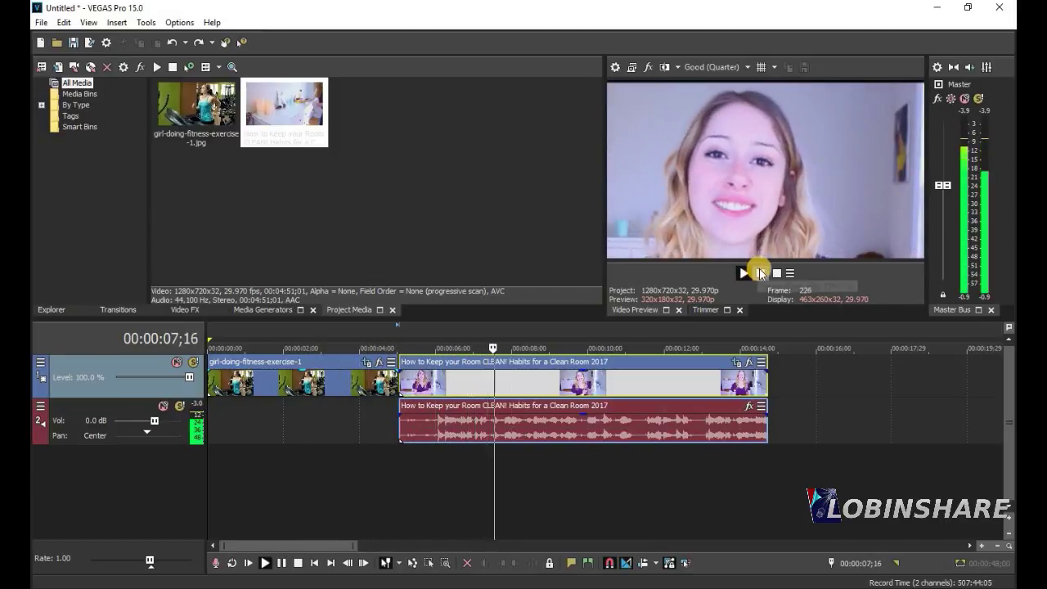
pyautogui.click(760, 273)
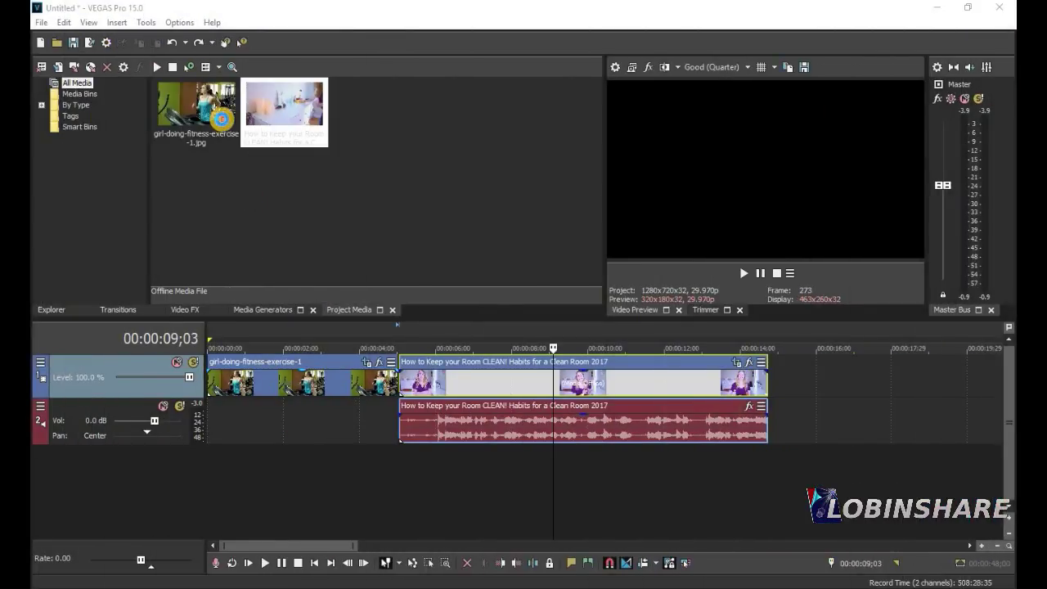
# Add the girl-doing-fitness-exercise-1 image to the video track again, directly after the video clip.
pyautogui.moveTo(224, 122); pyautogui.dragTo(773, 384)
pyautogui.moveTo(323, 546); pyautogui.dragTo(382, 549)
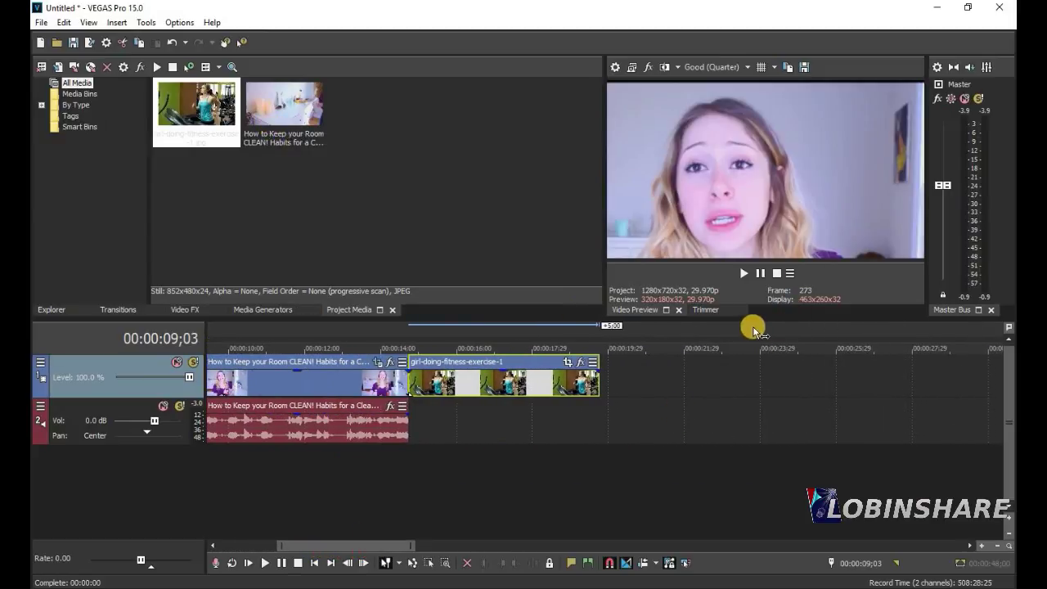
# Add the Trimmer's selected video range to the timeline again at 00:00:19;22, directly after the second image.
pyautogui.click(708, 311)
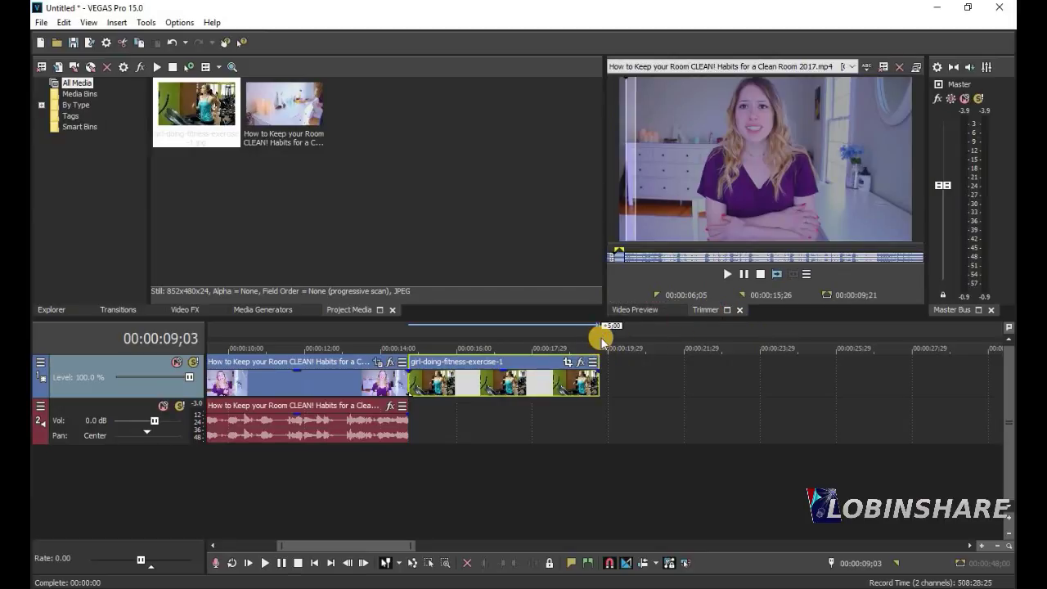
pyautogui.click(602, 341)
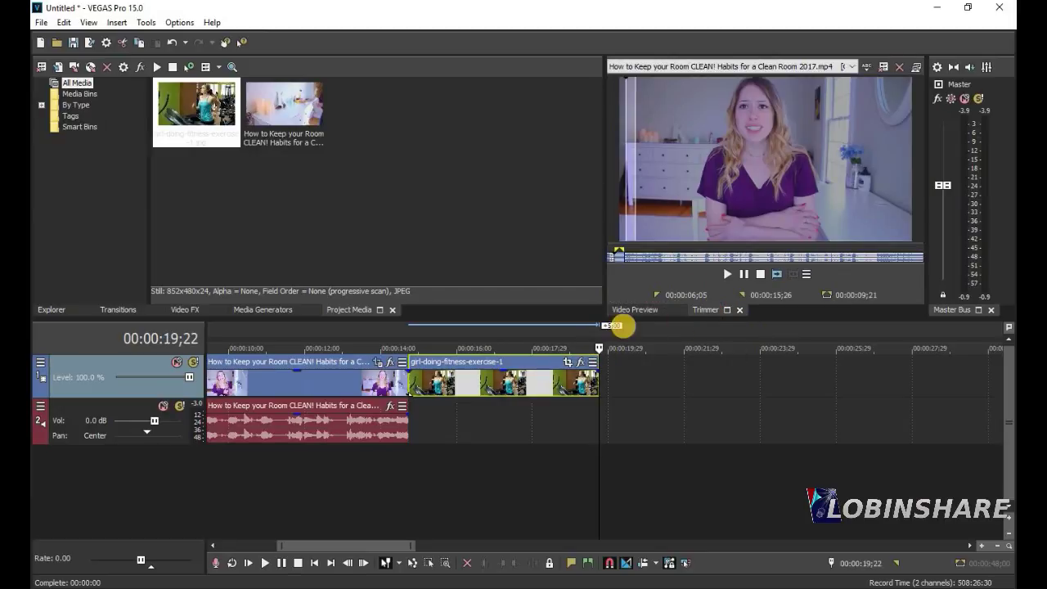
pyautogui.click(775, 275)
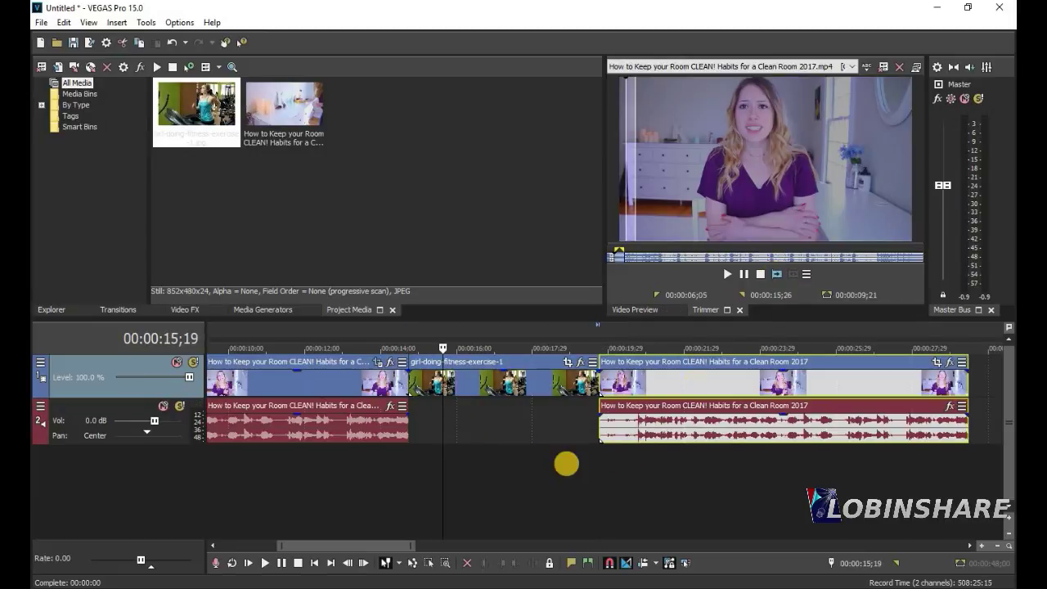
# Show the Video Preview and play from 00:00:15;19 through the second image into the second video clip, pausing at 00:00:22;02.
pyautogui.click(652, 313)
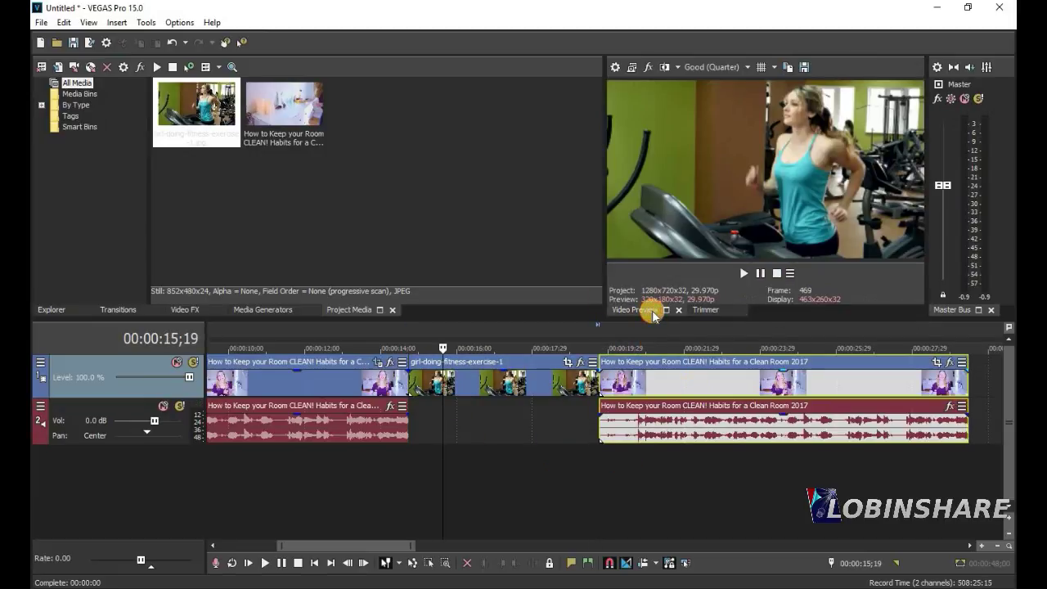
pyautogui.click(743, 275)
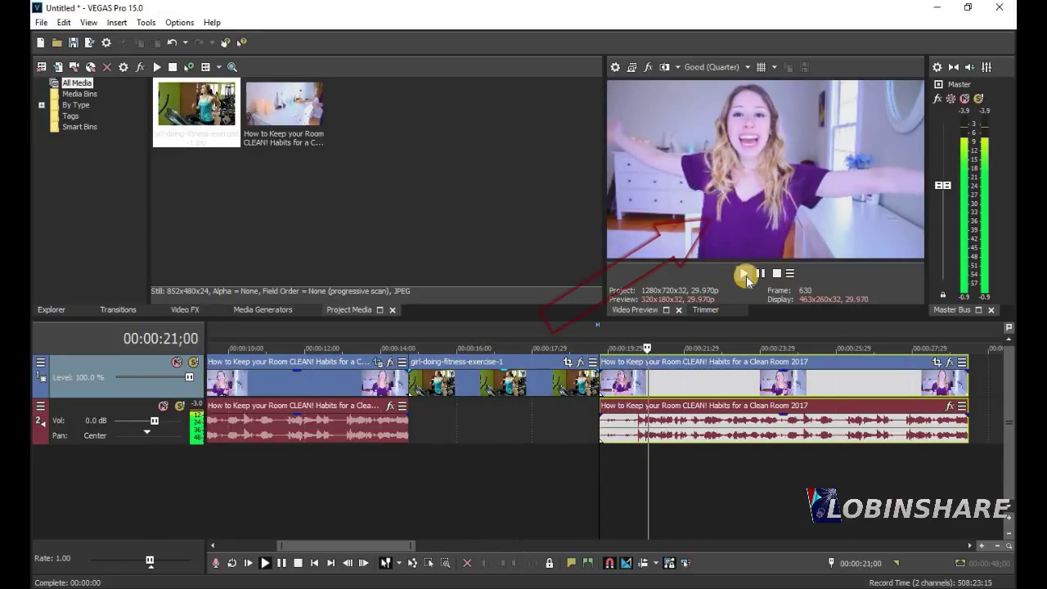
pyautogui.click(760, 274)
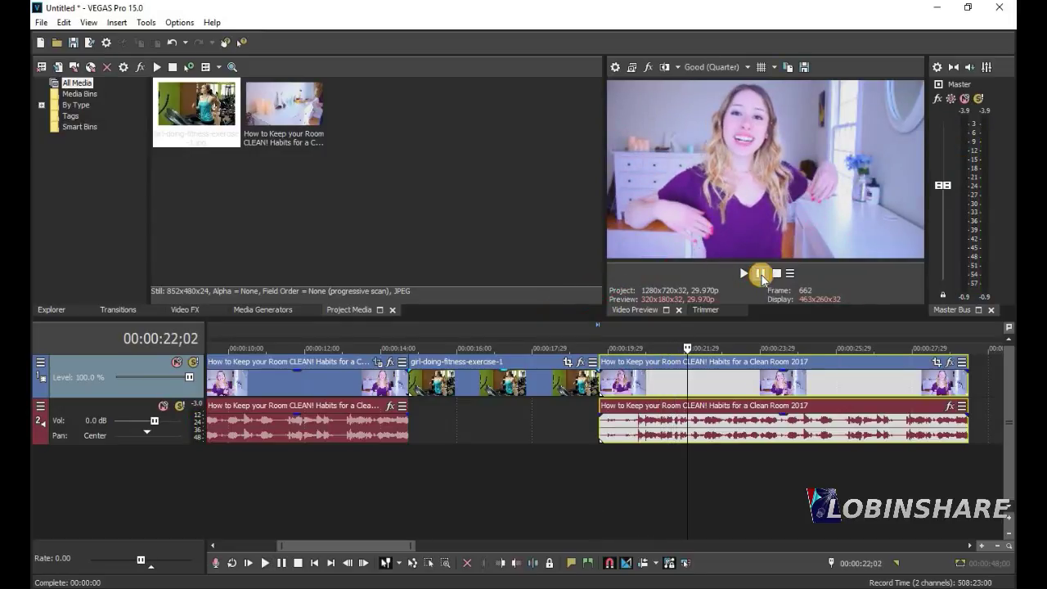
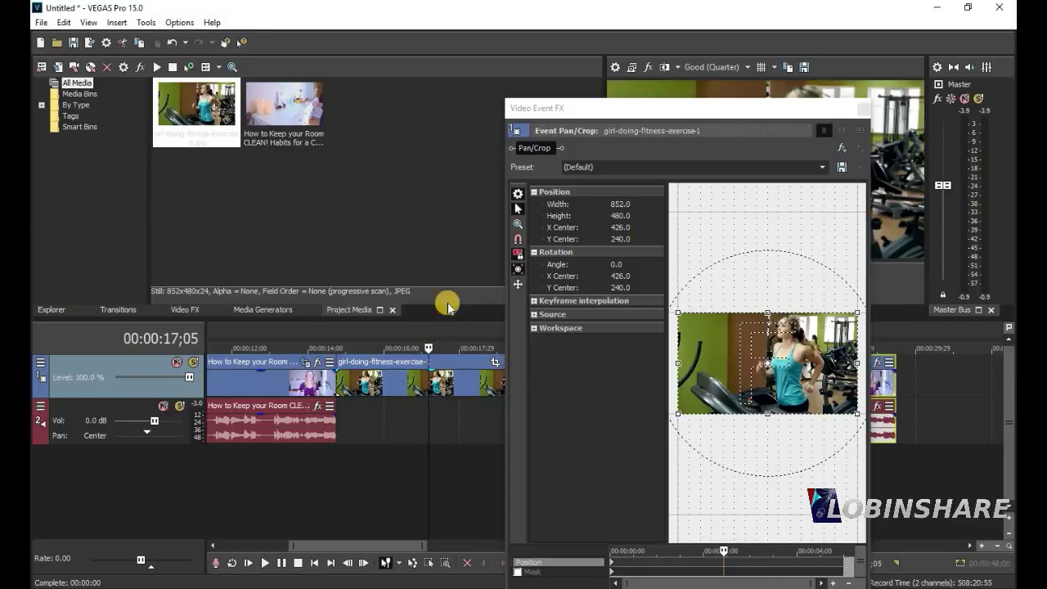
# At 00:00:00;29 of the second image's Pan/Crop, shrink the crop frame to about 320.6 × 180.6 and centre it on the woman's face.
pyautogui.moveTo(743, 111); pyautogui.dragTo(434, 52)
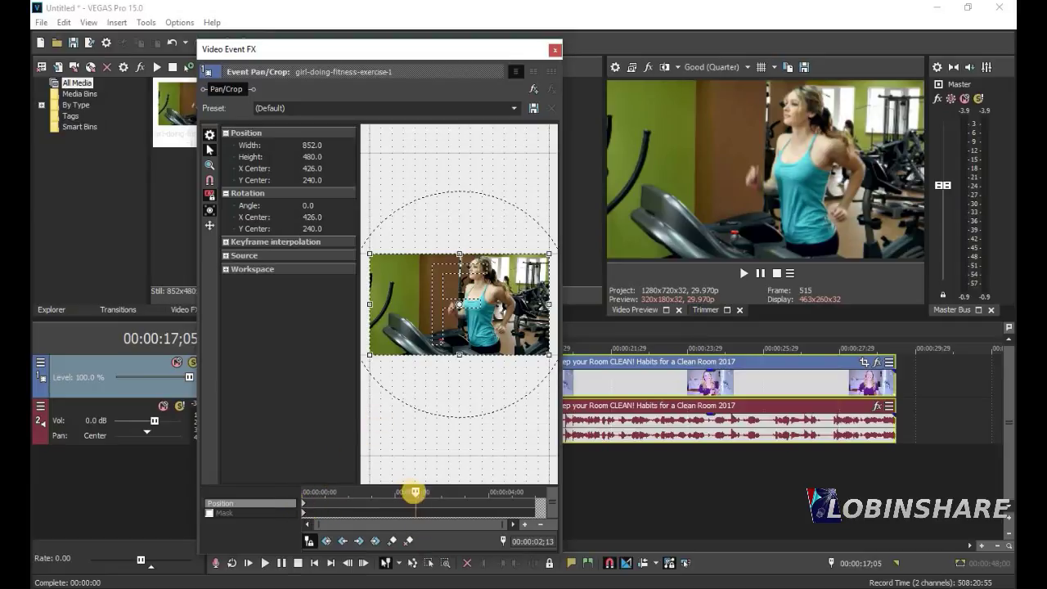
pyautogui.moveTo(414, 490); pyautogui.dragTo(292, 493)
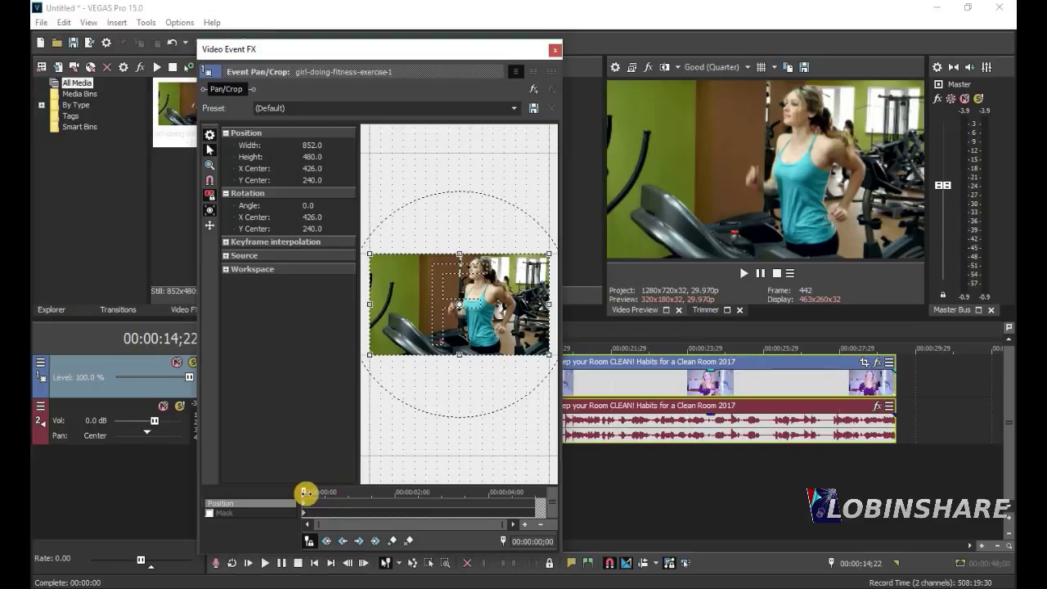
pyautogui.moveTo(303, 491); pyautogui.dragTo(347, 492)
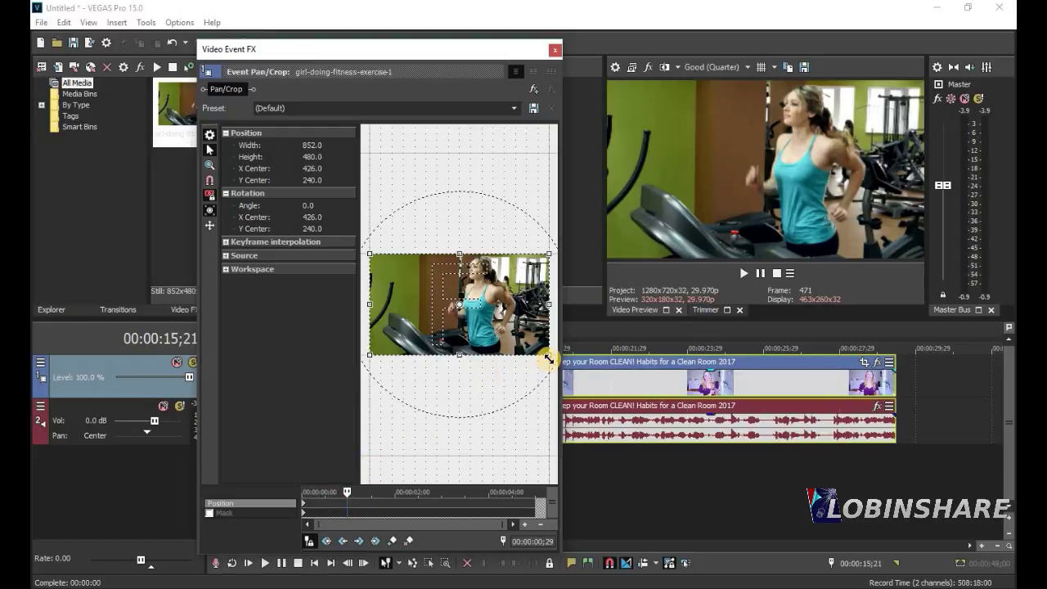
pyautogui.moveTo(548, 358); pyautogui.dragTo(493, 327)
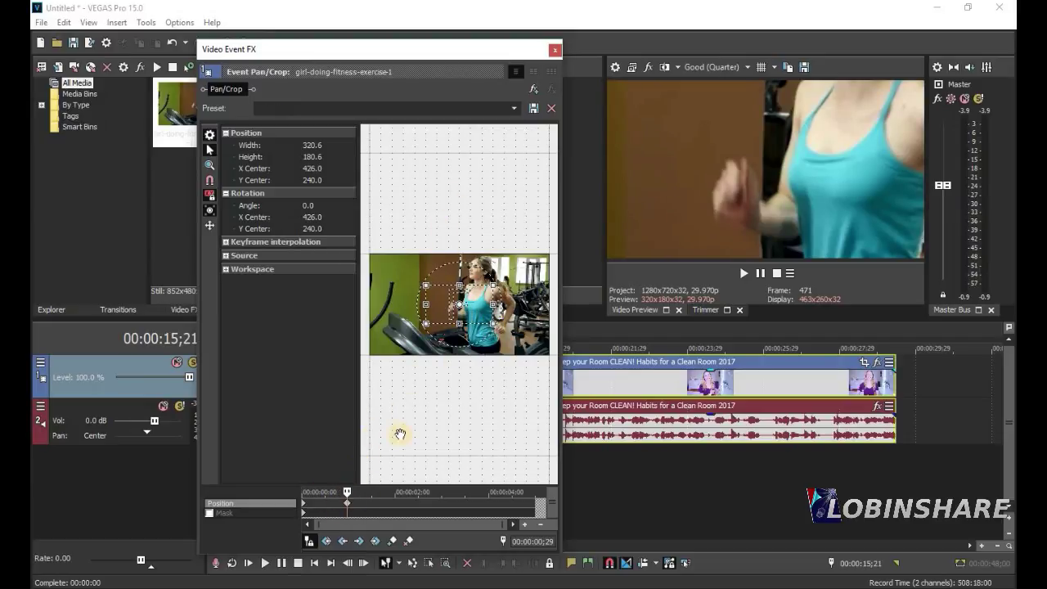
pyautogui.moveTo(477, 300); pyautogui.dragTo(489, 282)
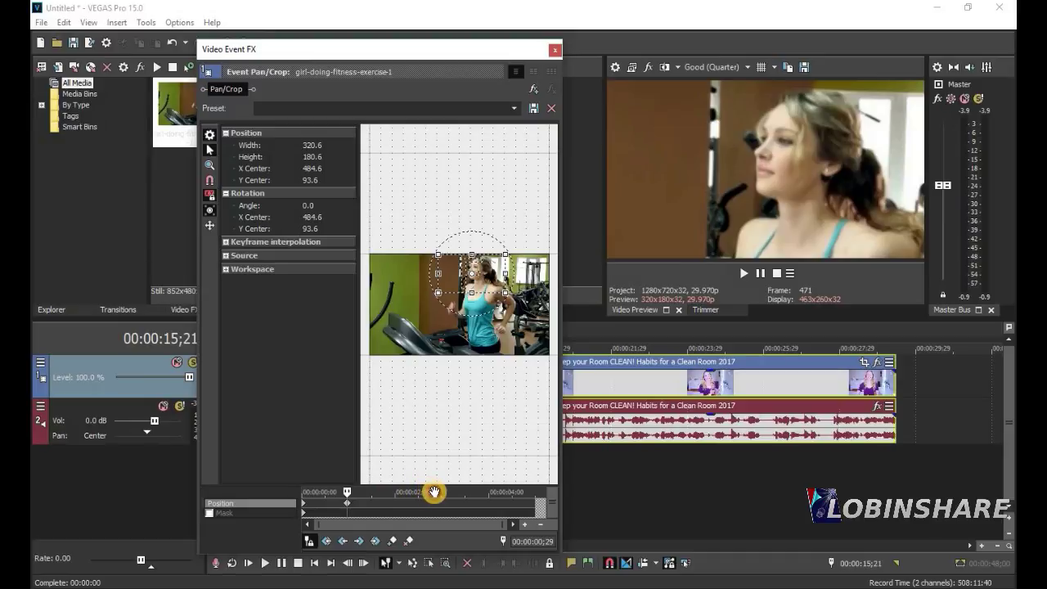
# Keyframe the crop frame down over her waist just past 00:00:02;00 and back up to her face at 00:00:03;20.
pyautogui.moveTo(354, 492); pyautogui.dragTo(402, 491)
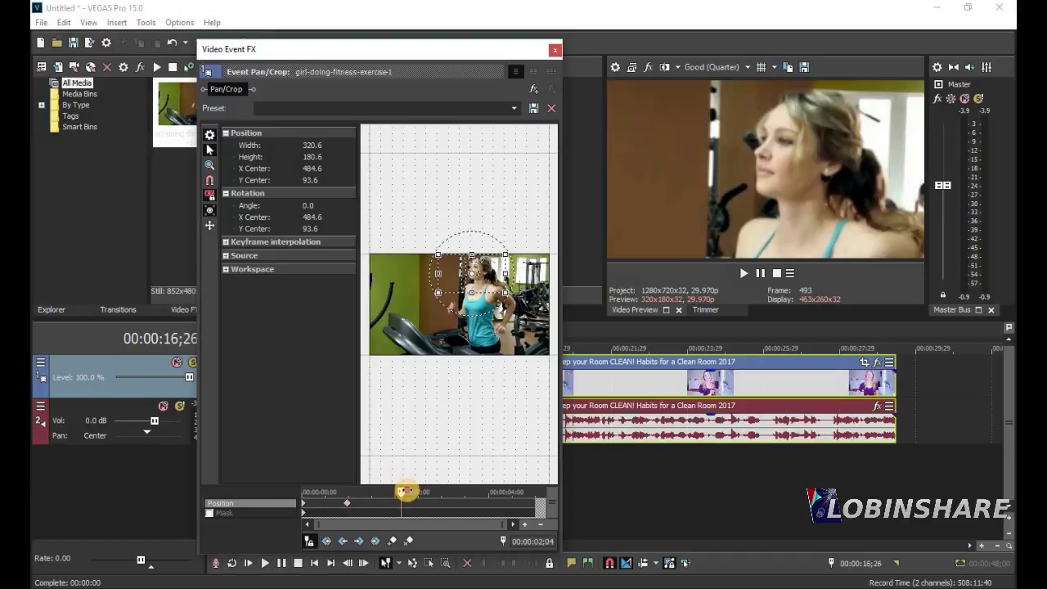
pyautogui.moveTo(479, 301); pyautogui.dragTo(479, 346)
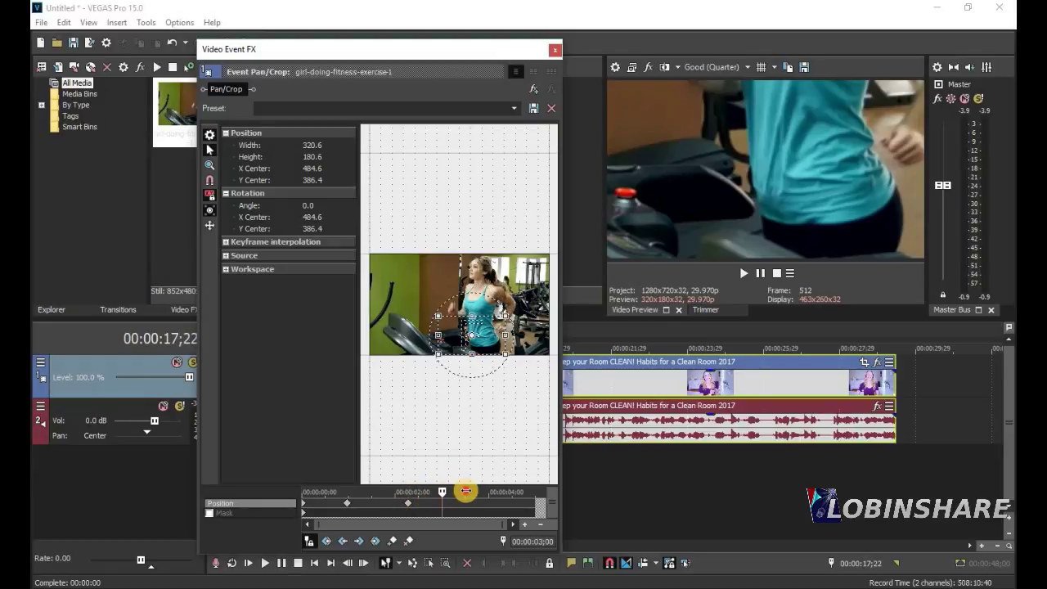
pyautogui.moveTo(459, 331); pyautogui.dragTo(459, 280)
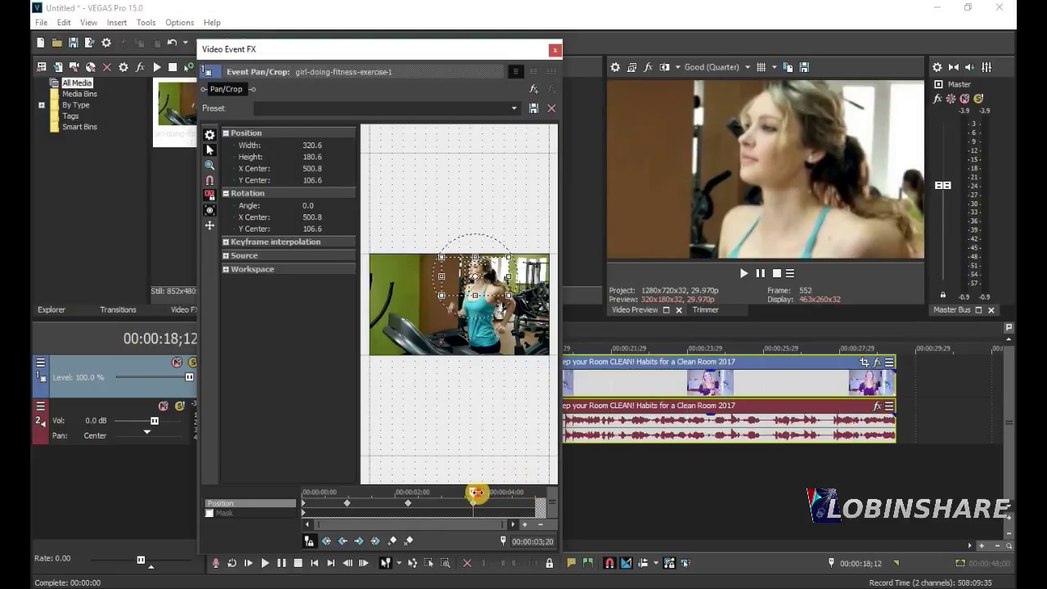
# Restore the image's crop frame to the full 852 × 480 at 00:00:05;00 and close the Pan/Crop window.
pyautogui.click(537, 490)
pyautogui.moveTo(537, 491); pyautogui.dragTo(537, 491)
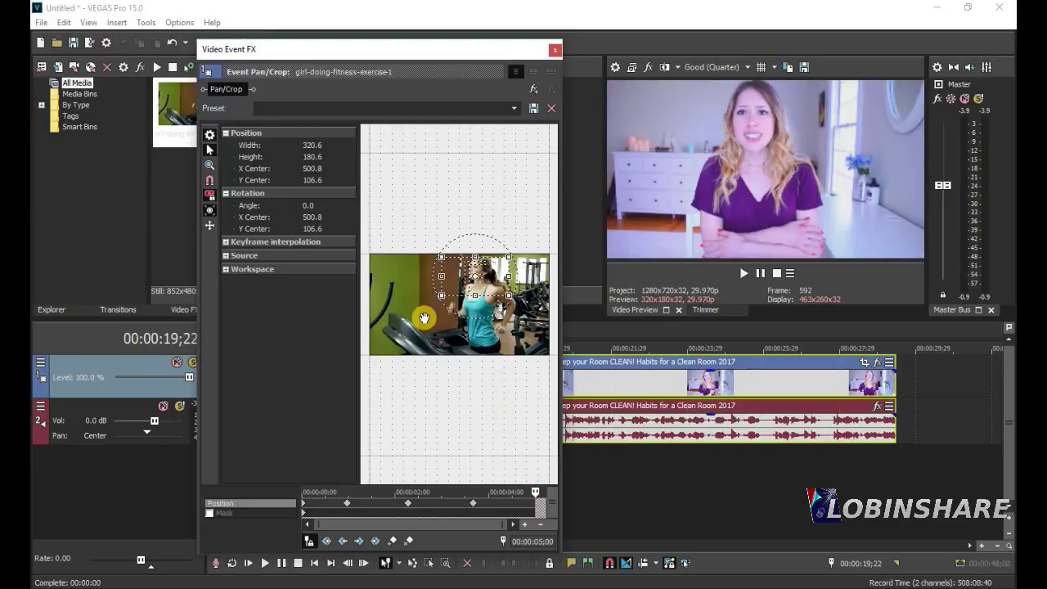
pyautogui.moveTo(443, 292); pyautogui.dragTo(398, 319)
pyautogui.moveTo(444, 295); pyautogui.dragTo(427, 317)
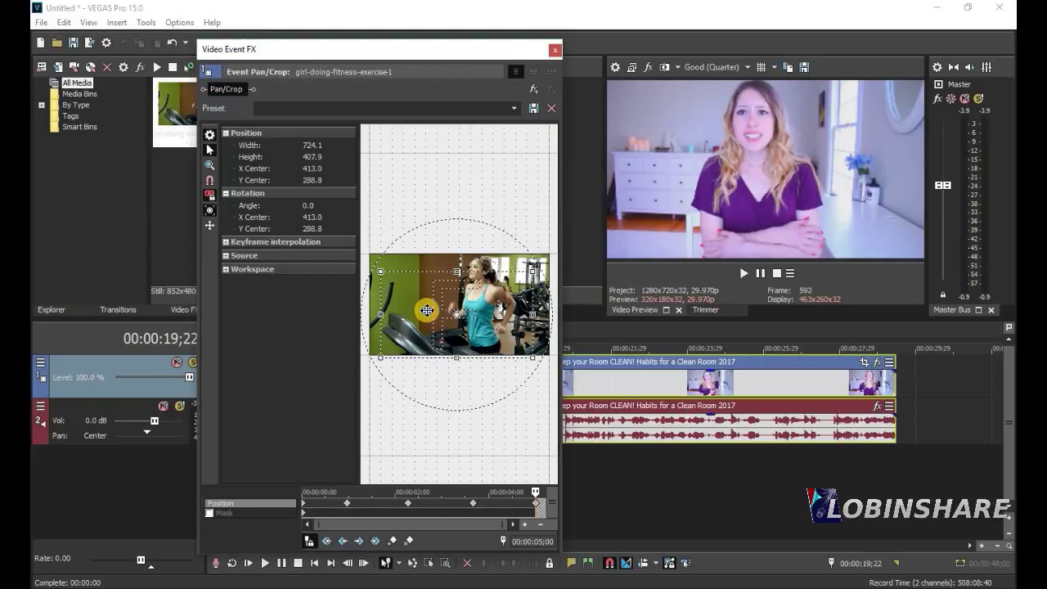
pyautogui.rightClick(427, 312)
pyautogui.click(442, 323)
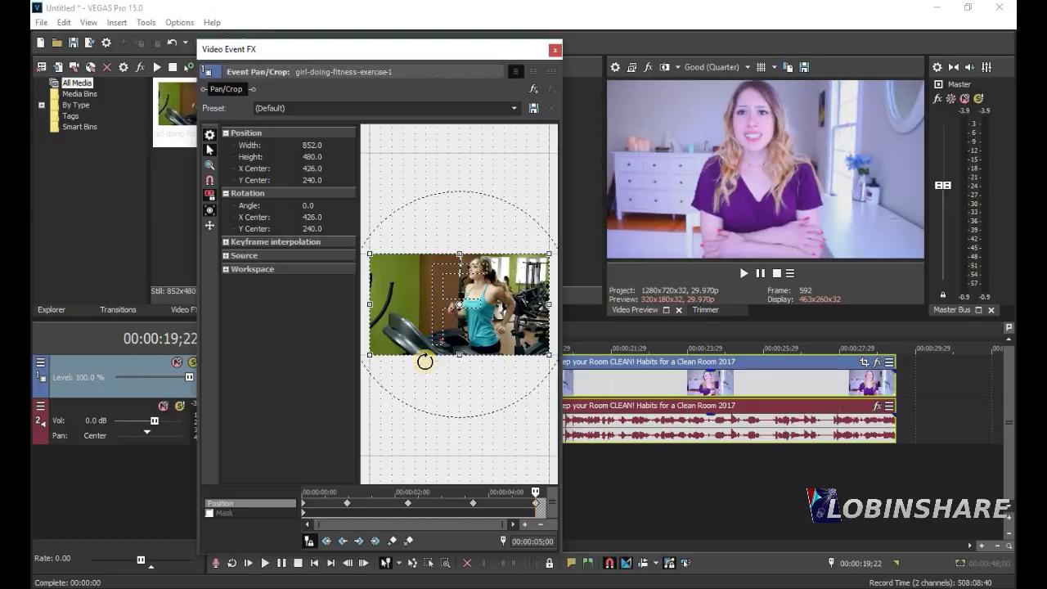
pyautogui.click(555, 50)
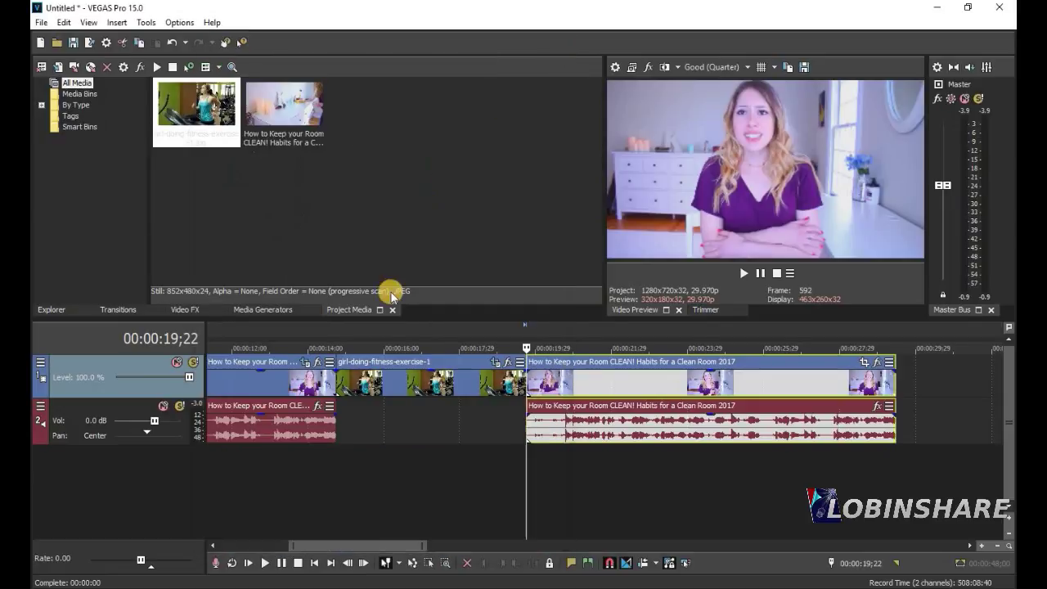
# Play from 00:00:14;22 through the keyframed image and on into the second video clip to review both.
pyautogui.click(337, 334)
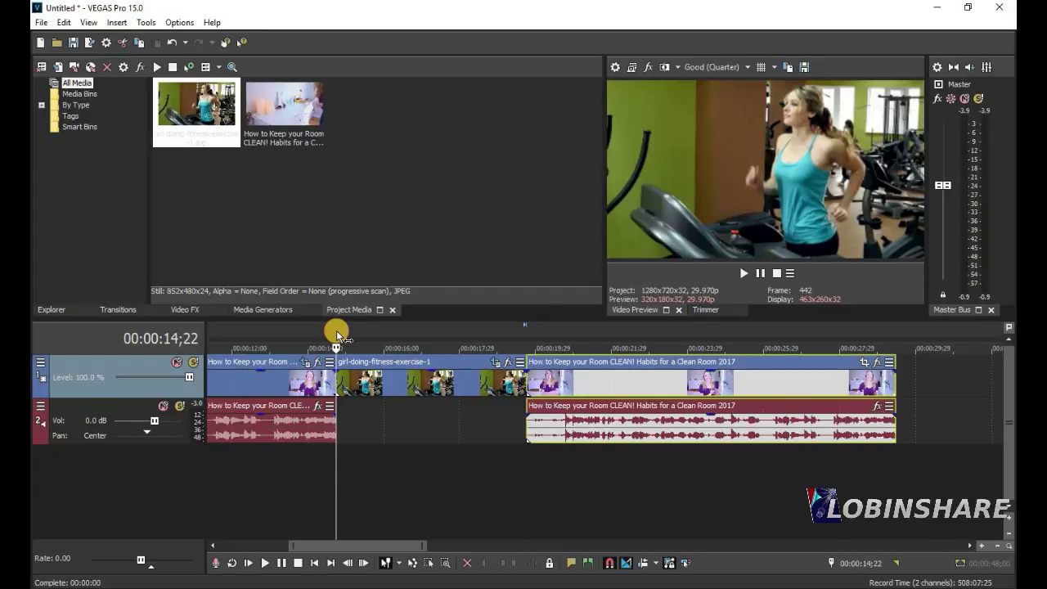
pyautogui.click(743, 274)
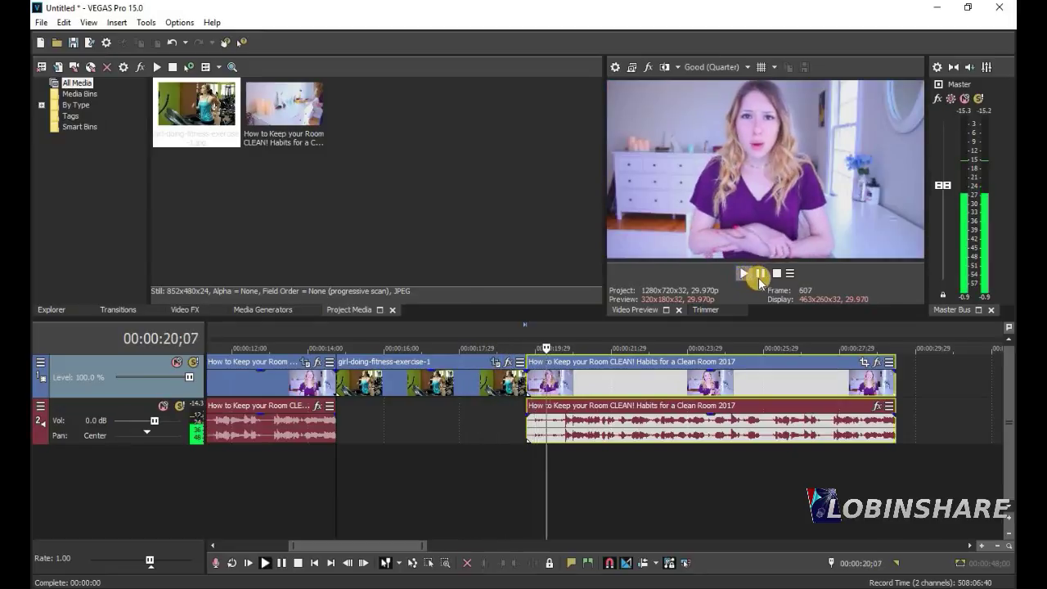
pyautogui.click(760, 273)
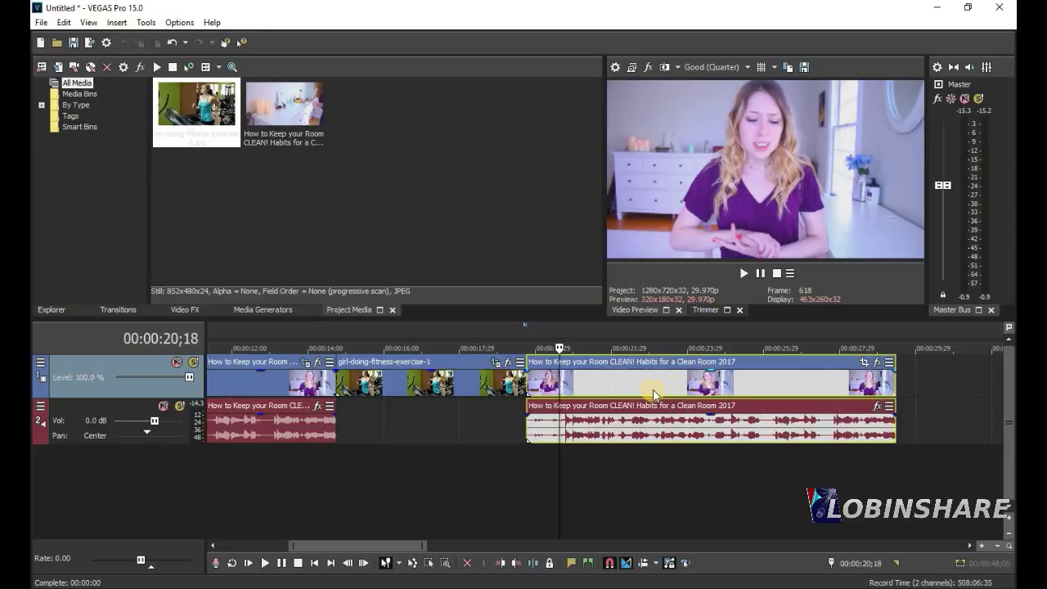
pyautogui.click(744, 275)
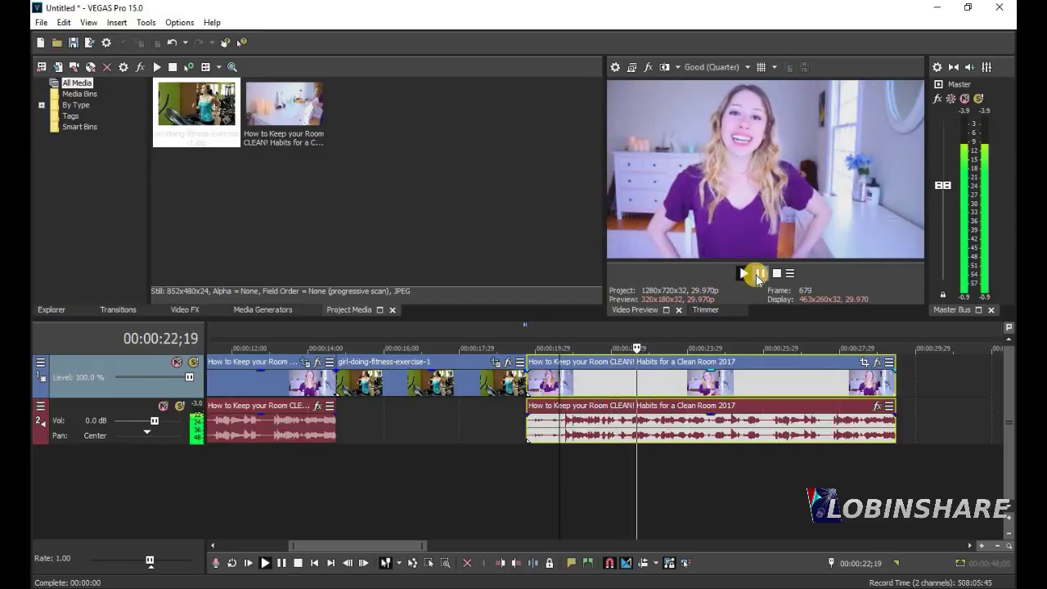
pyautogui.click(759, 275)
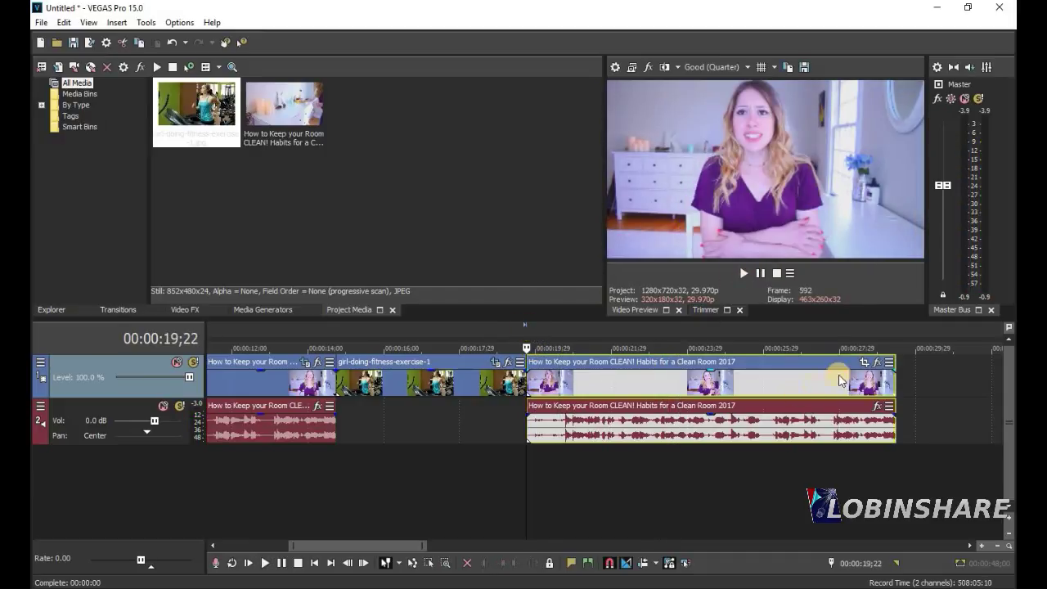
# Open the second video clip's Pan/Crop and, at 00:00:01;29, crop to about 584.7 × 328.9 around the woman's face.
pyautogui.click(866, 362)
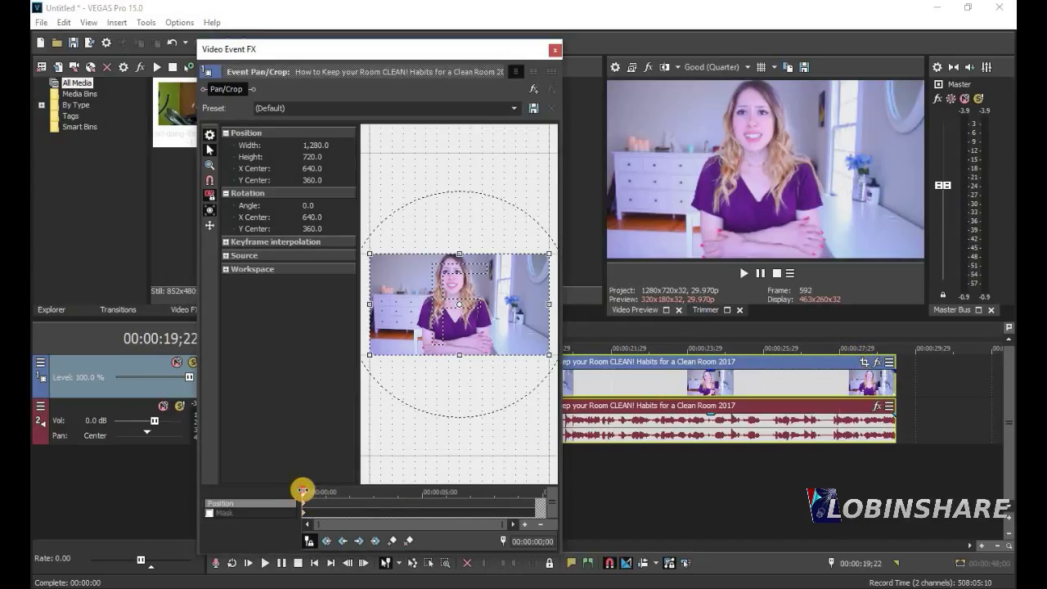
pyautogui.click(302, 490)
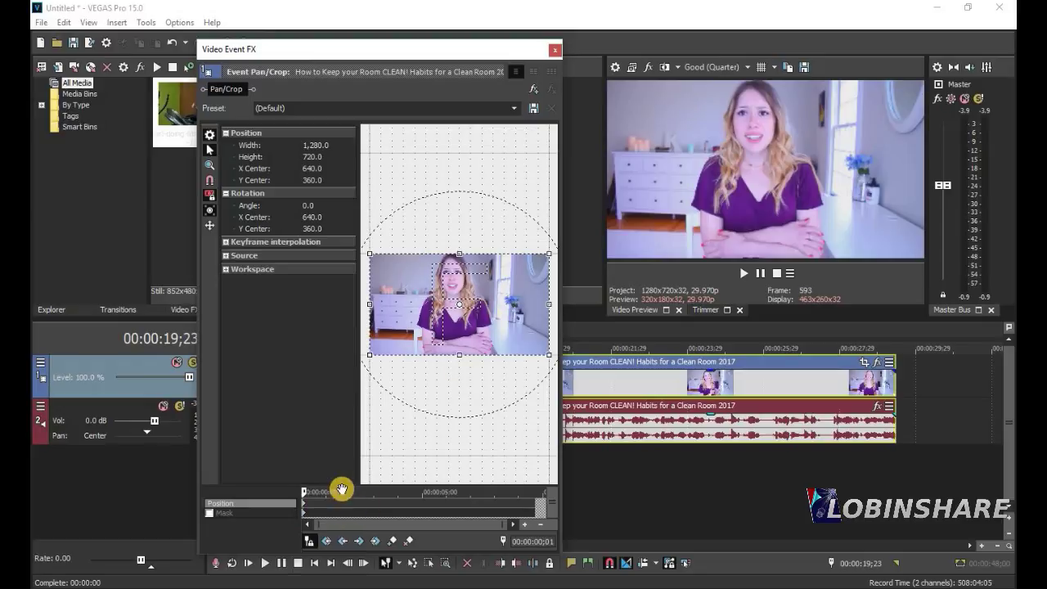
pyautogui.moveTo(306, 490); pyautogui.dragTo(349, 491)
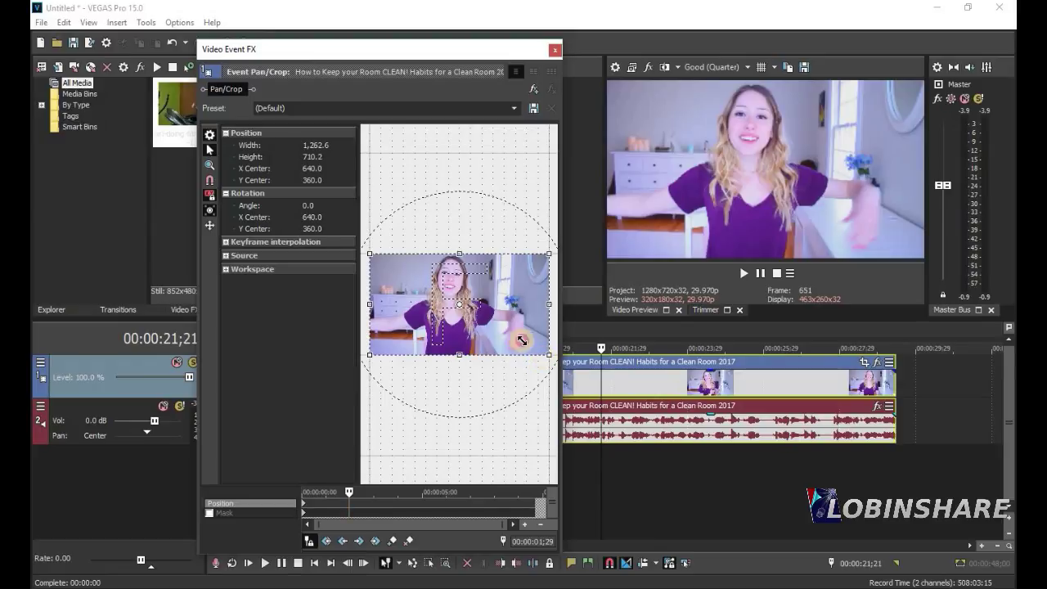
pyautogui.moveTo(521, 340); pyautogui.dragTo(456, 278)
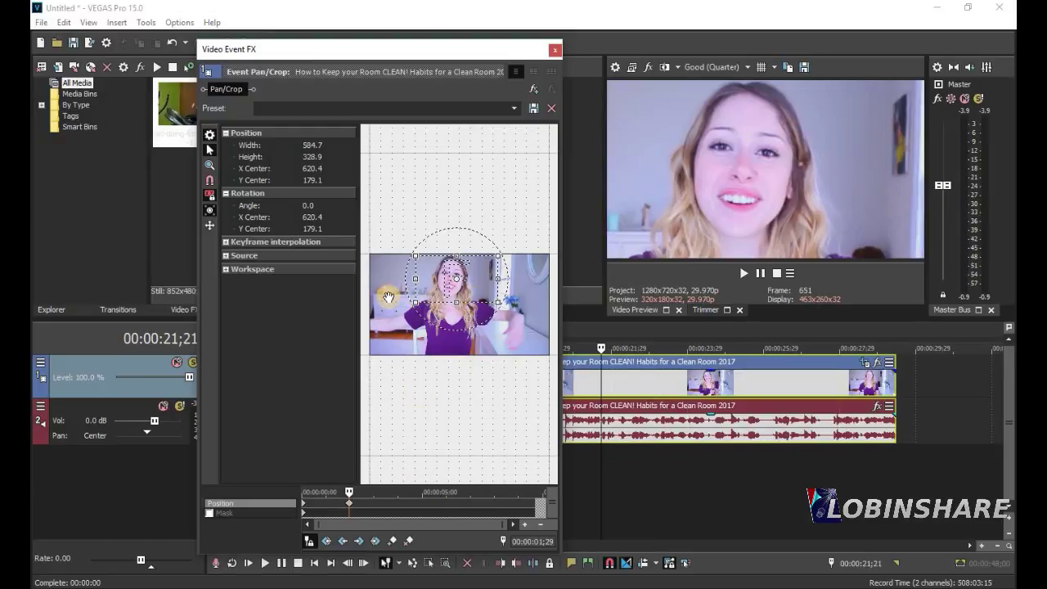
# Keyframe the video's crop frame centre to about 307.6, 208.4 at 00:00:04;06, and enlarge the frame to about 1,099.7 × 618.6 at 00:00:06;28.
pyautogui.moveTo(350, 492); pyautogui.dragTo(403, 490)
pyautogui.moveTo(475, 290); pyautogui.dragTo(433, 296)
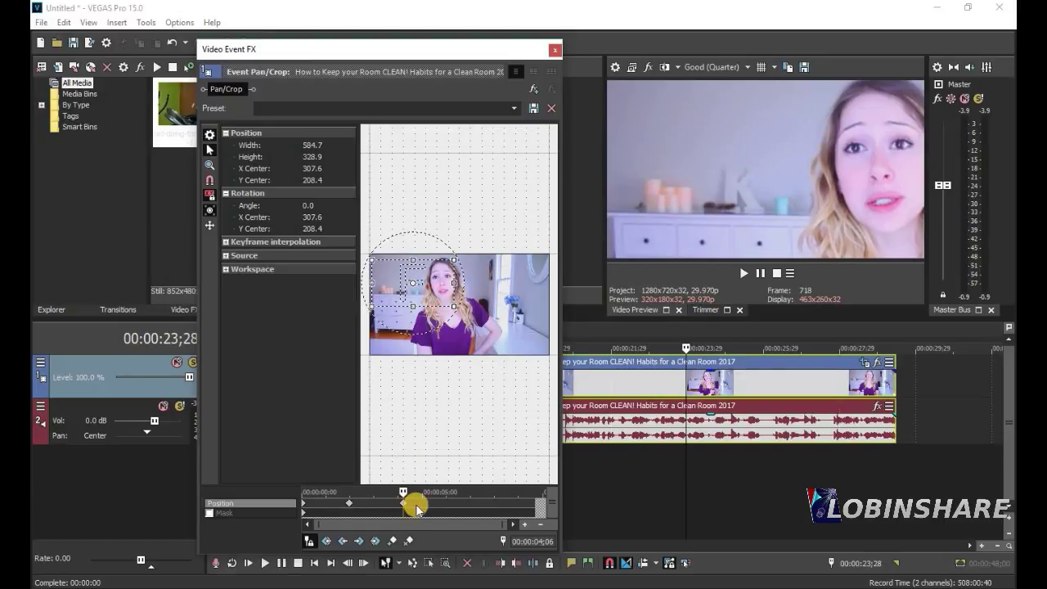
pyautogui.moveTo(441, 491); pyautogui.dragTo(468, 491)
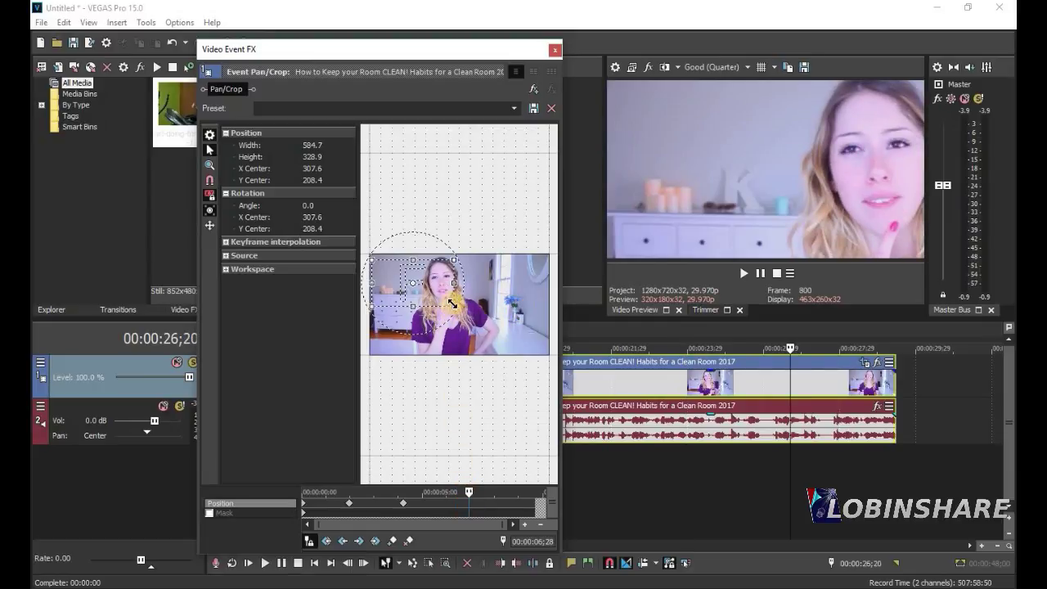
pyautogui.moveTo(461, 292); pyautogui.dragTo(512, 319)
# Restore the video's crop frame to the full 1,280 × 720 at the clip's end, 00:00:09;21, and close the Pan/Crop window.
pyautogui.moveTo(469, 491); pyautogui.dragTo(538, 493)
pyautogui.rightClick(505, 332)
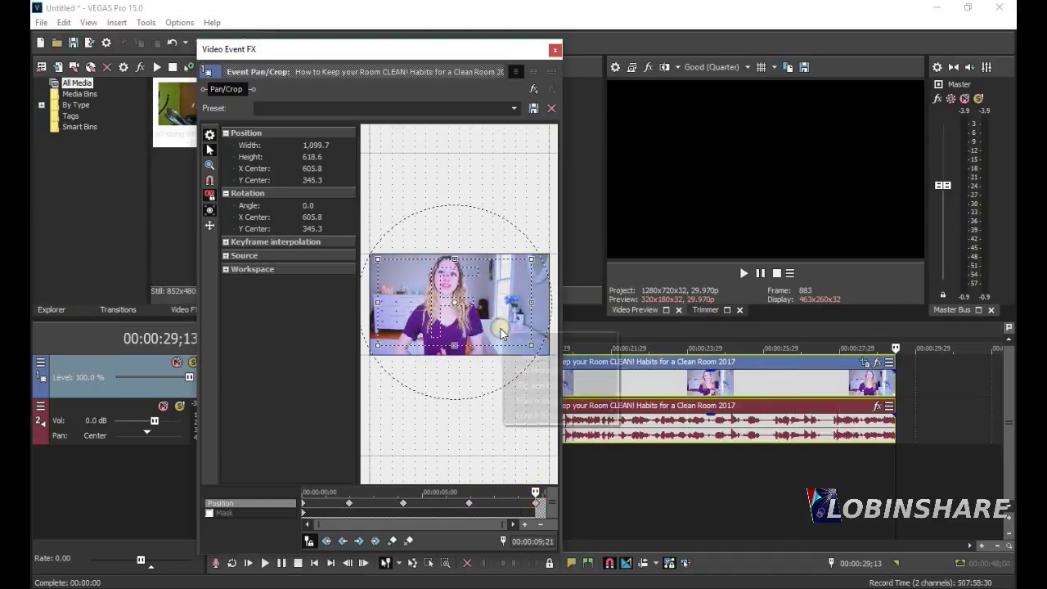
pyautogui.click(517, 343)
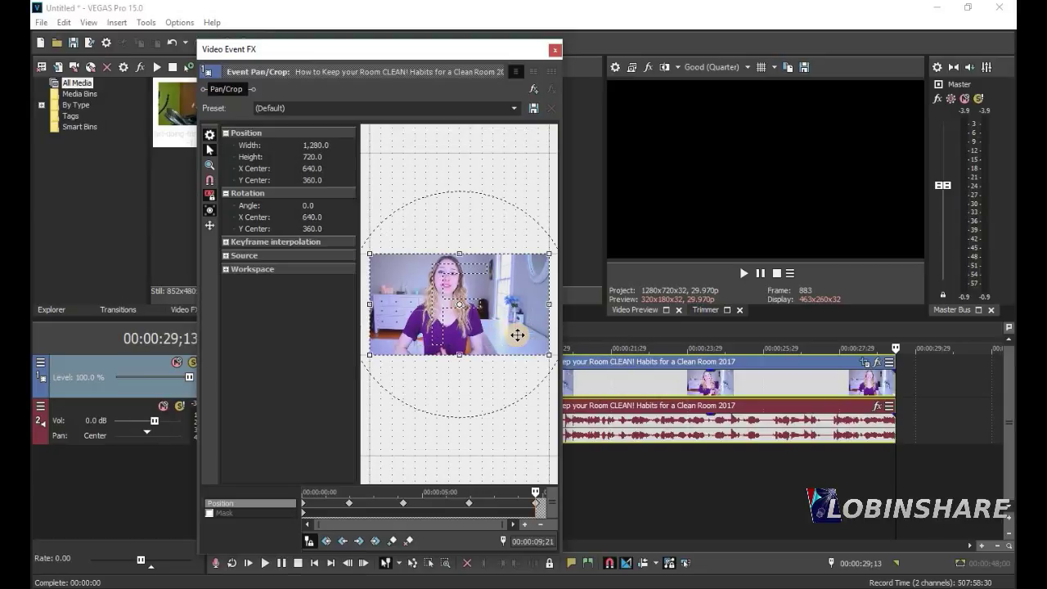
pyautogui.click(552, 54)
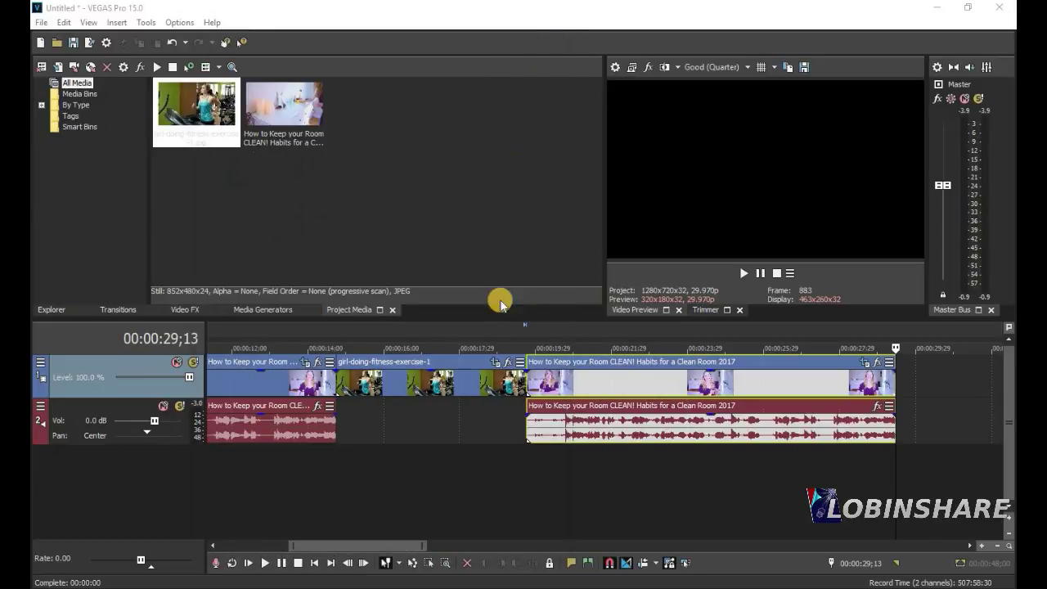
# Play the keyframed second video clip from 00:00:19;22 to past its end and pause.
pyautogui.click(525, 329)
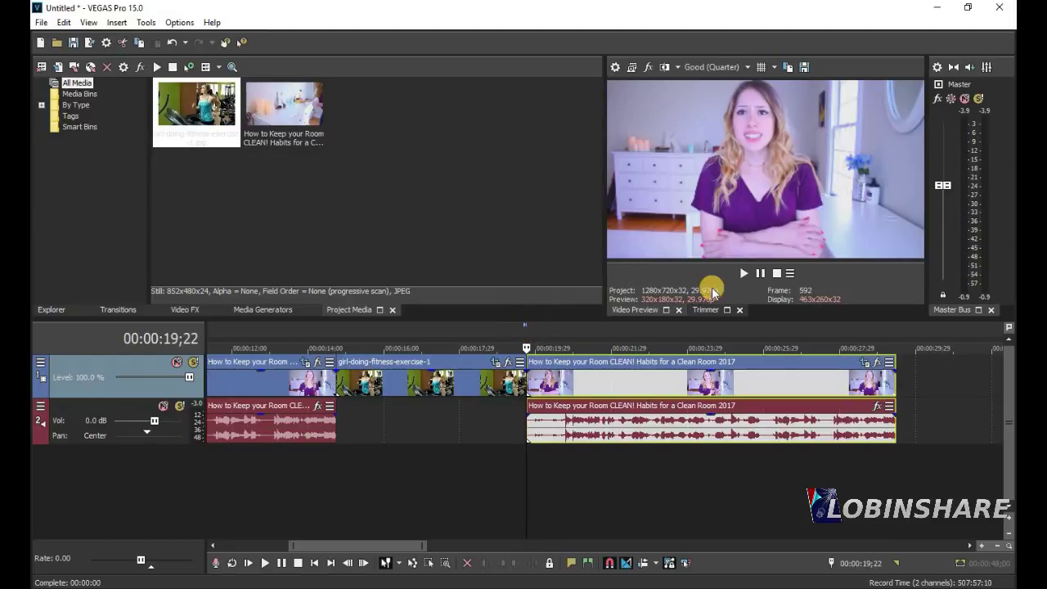
pyautogui.click(743, 273)
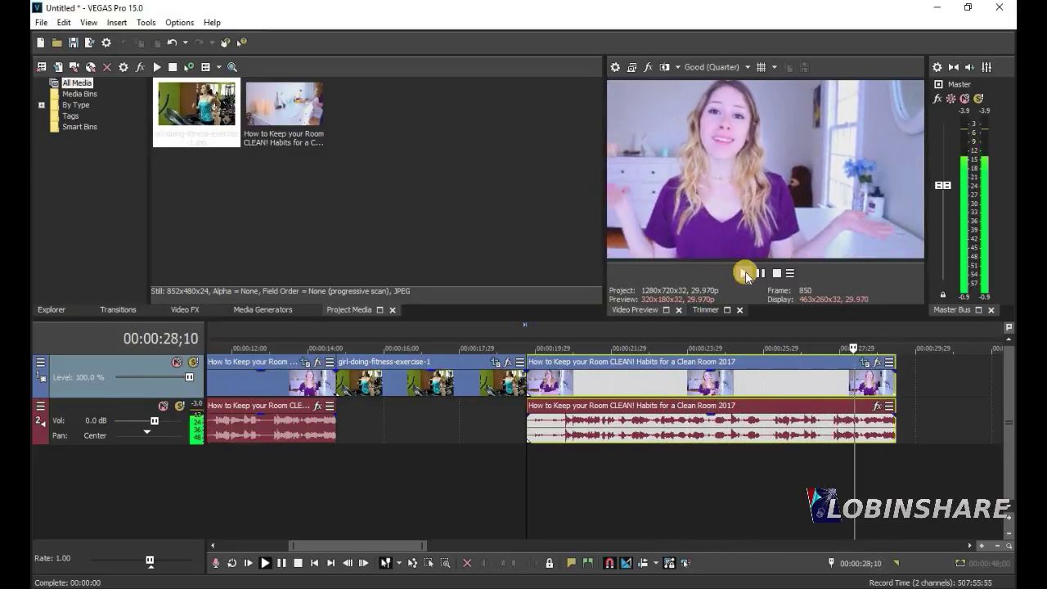
pyautogui.click(763, 273)
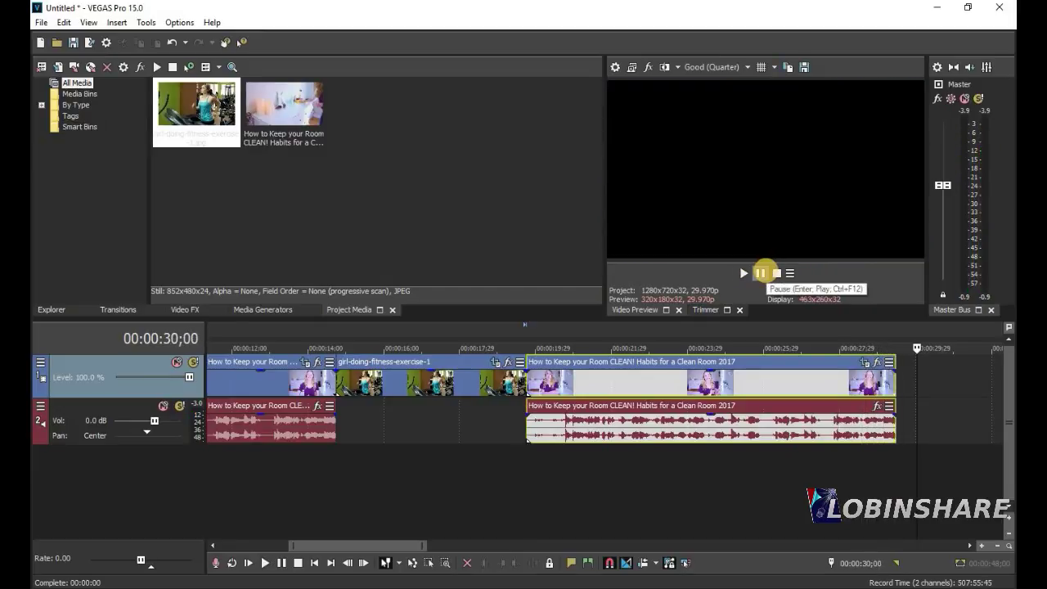